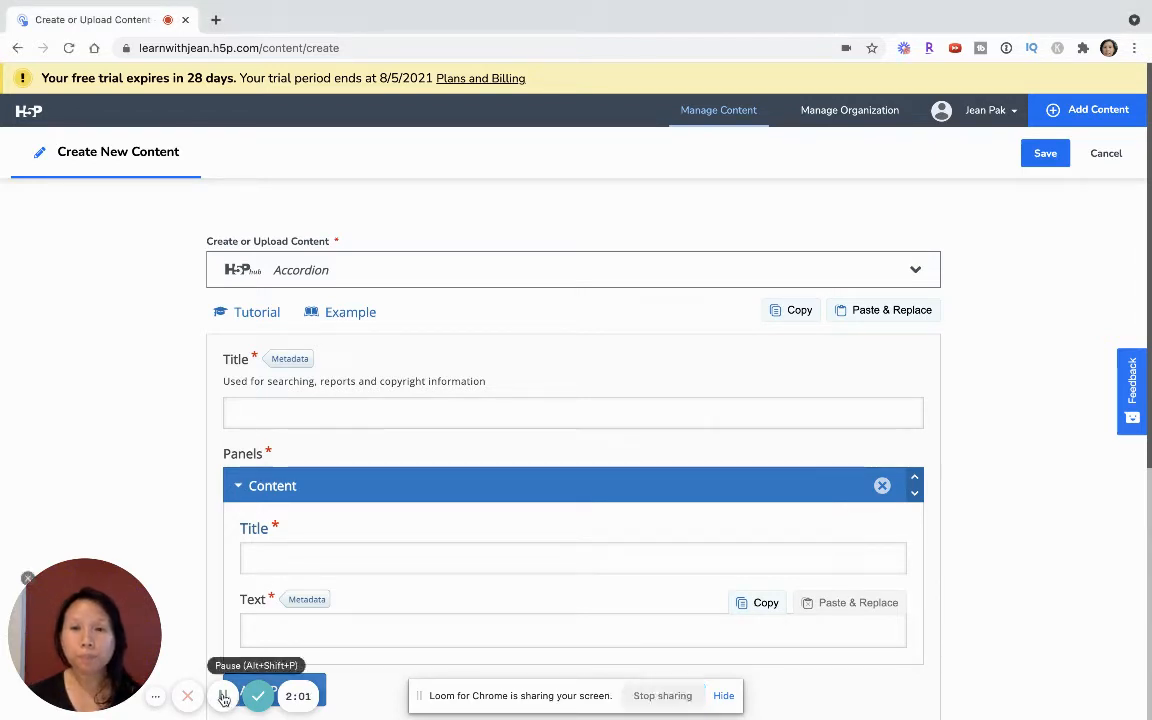
Set the accordion content's main title to "Basics of Sugar Health".
scroll(419, 419, down, 1)
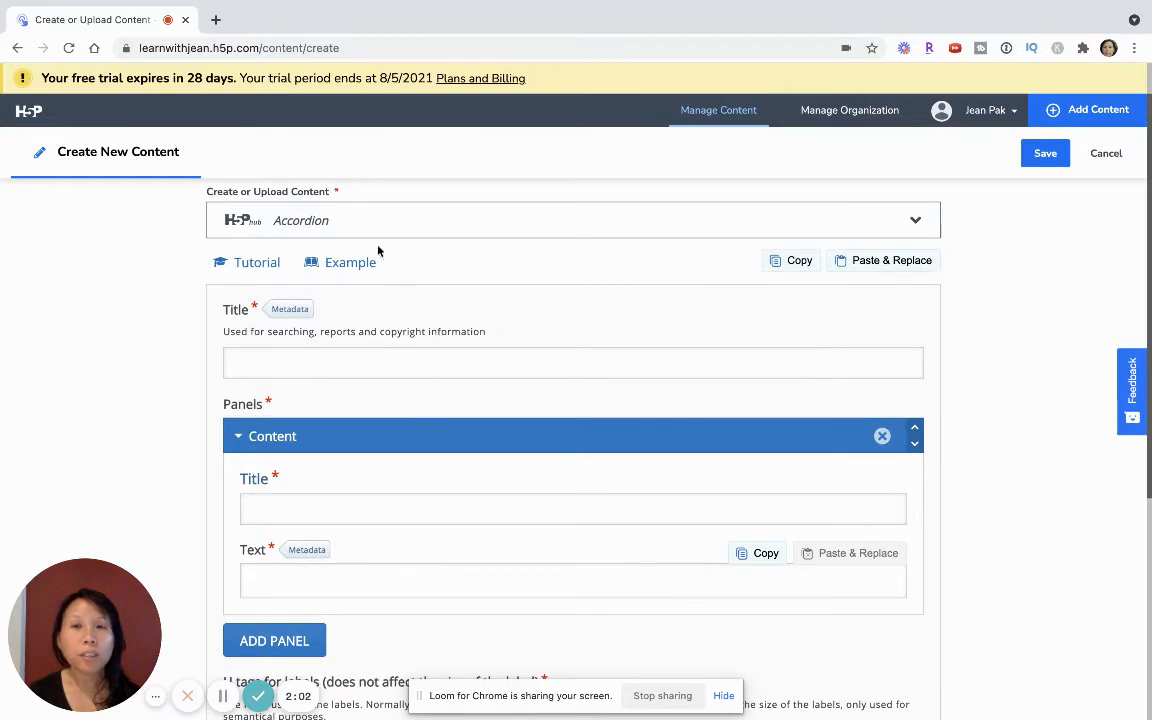
click(337, 362)
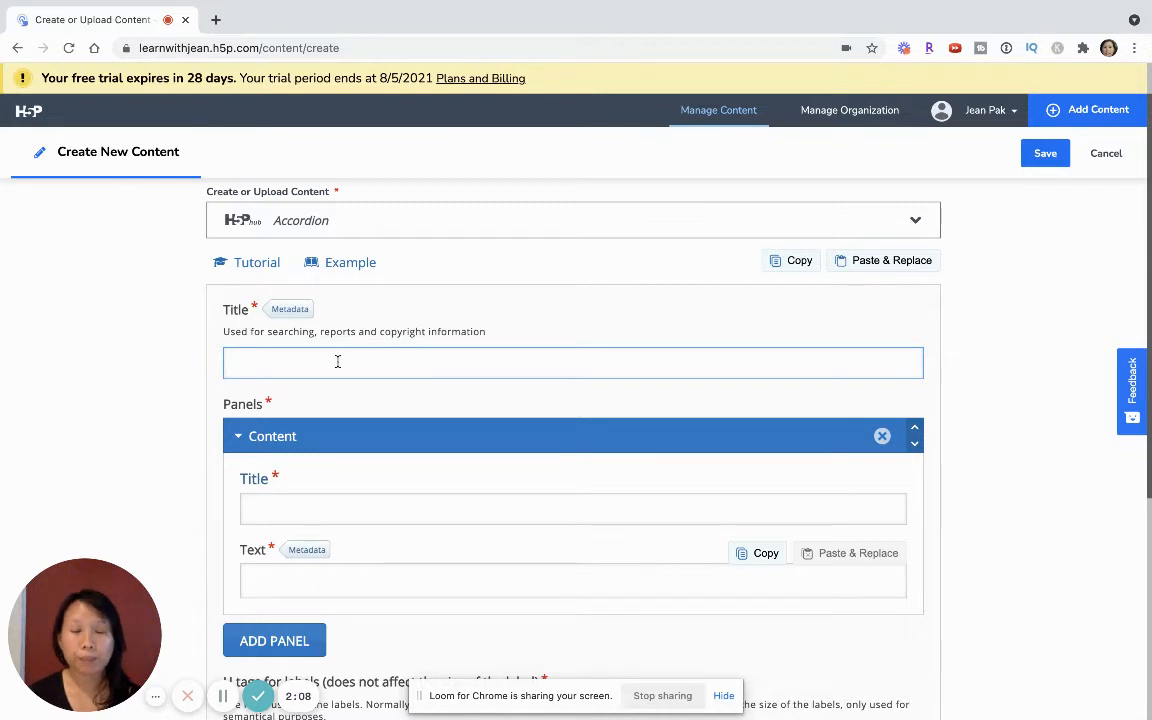
click(224, 703)
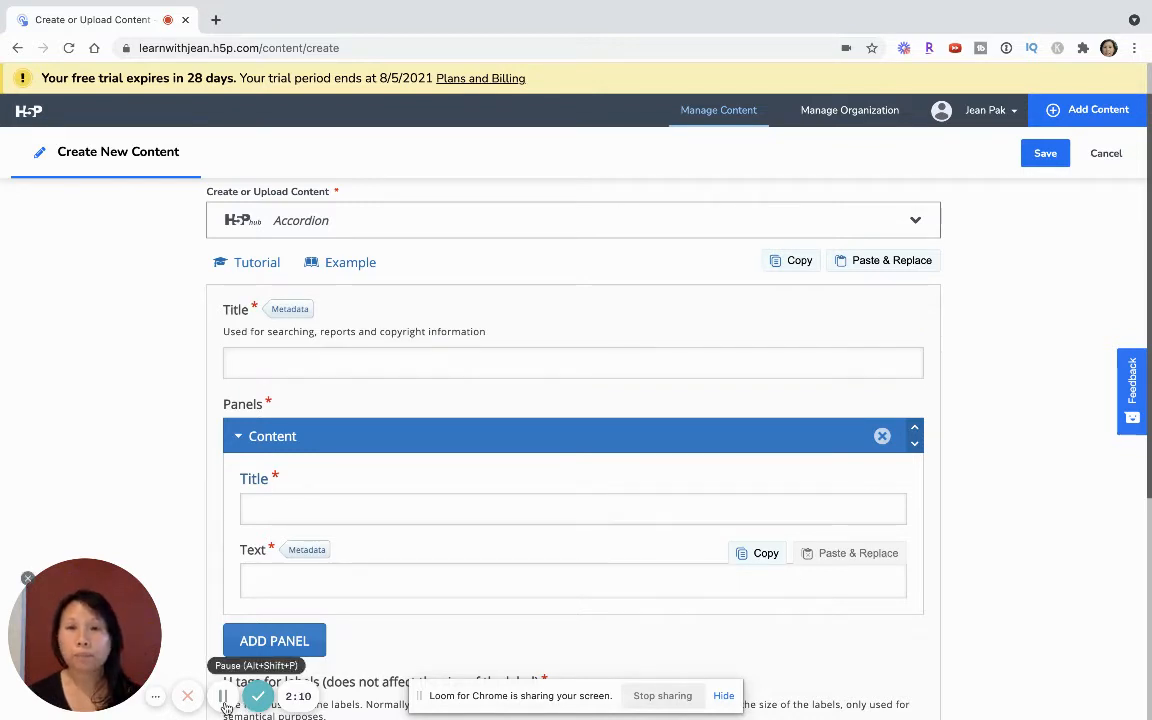
click(288, 370)
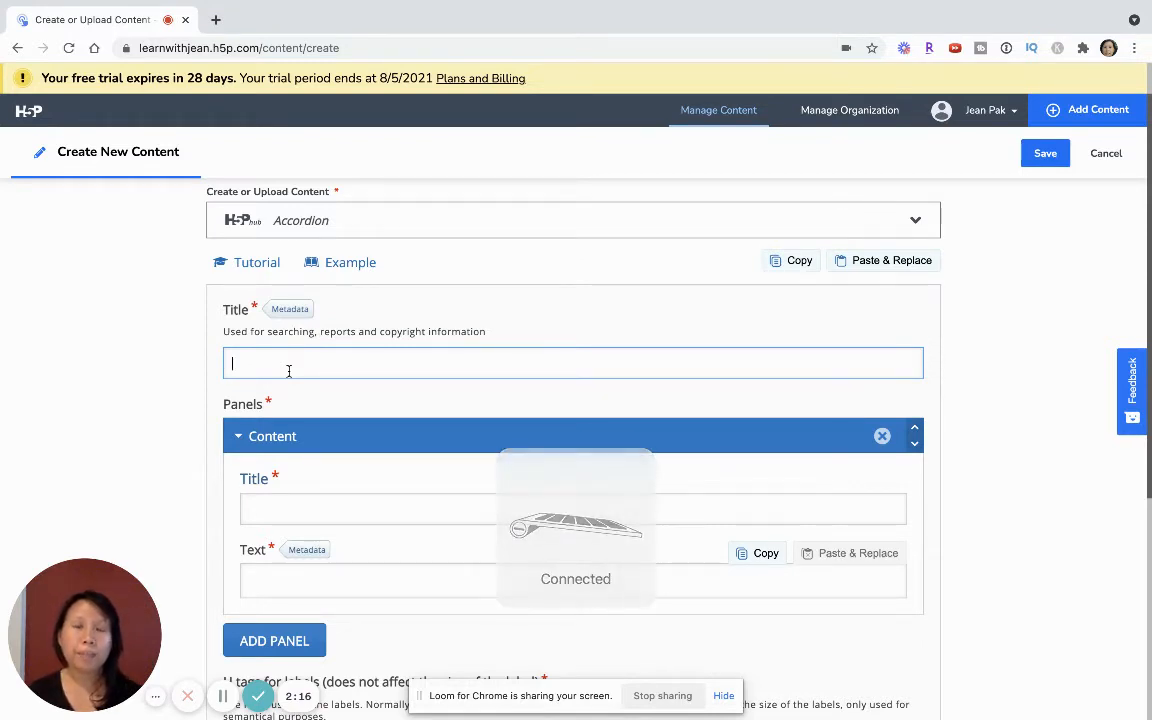
text(B)
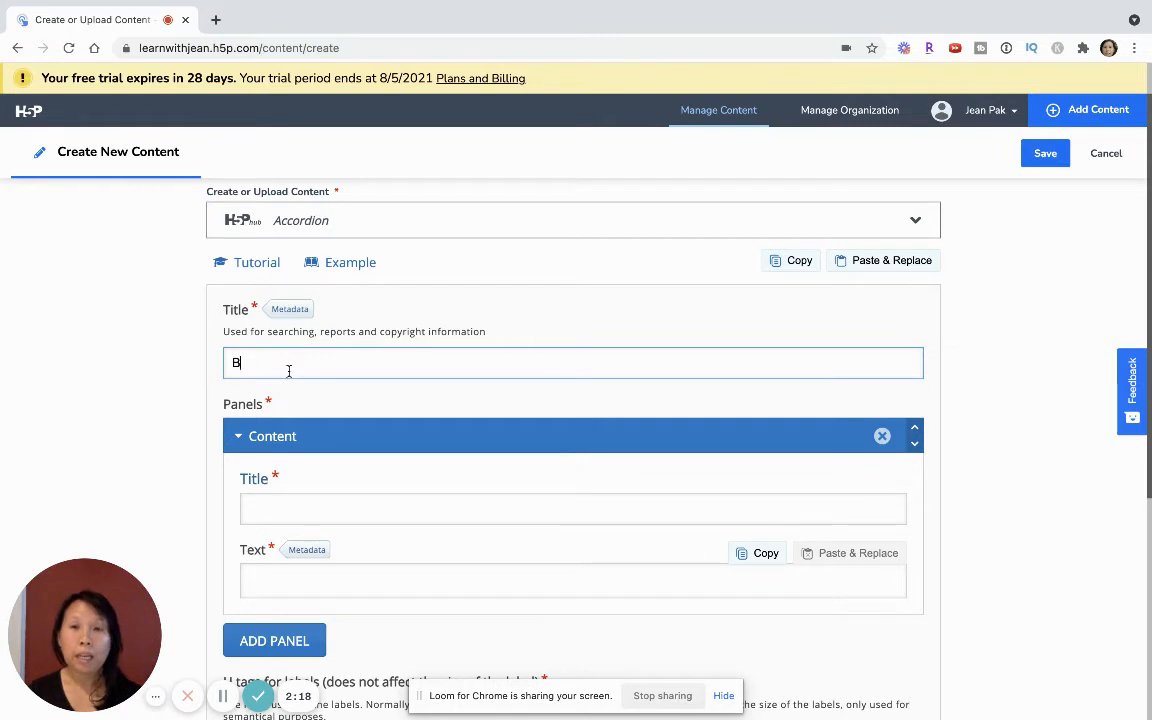
text(asics of )
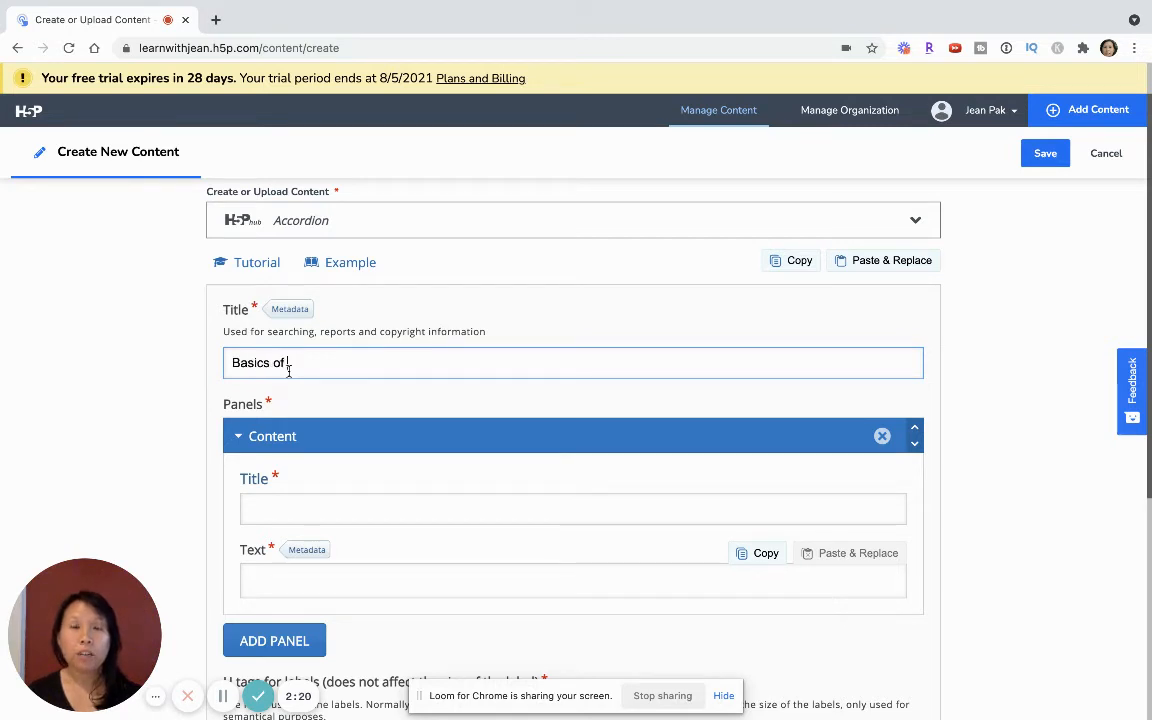
text(Sugar Health)
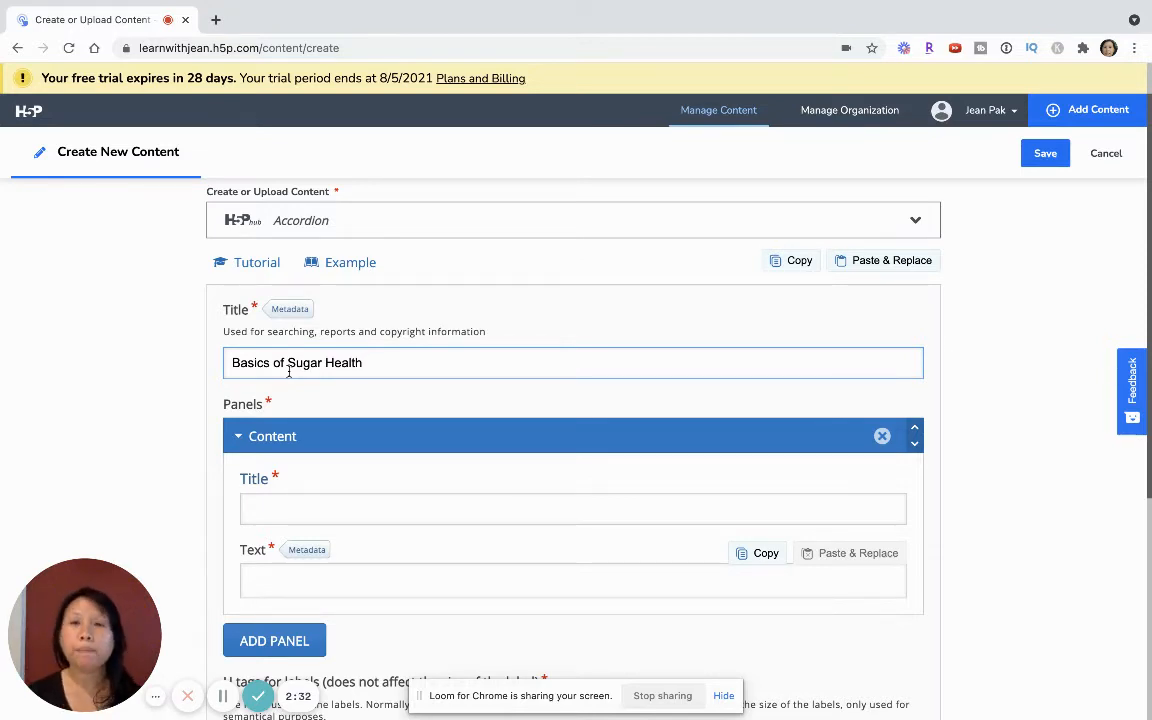
scroll(250, 493, down, 1)
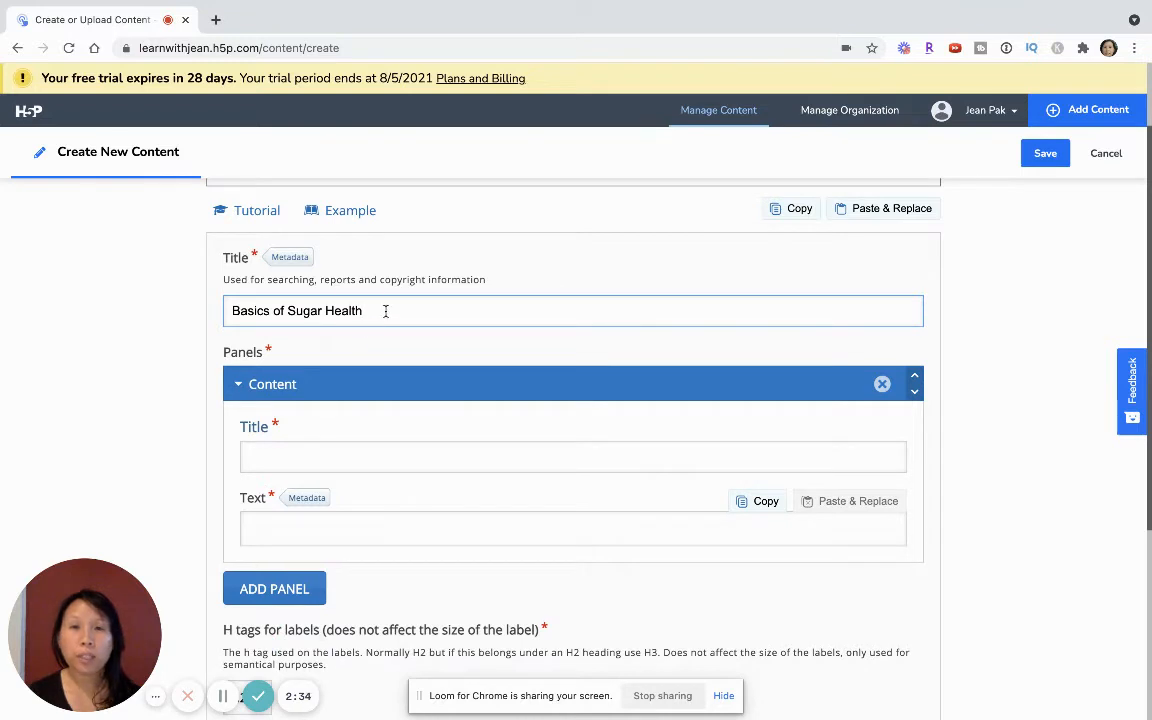
drag(385, 311, 180, 298)
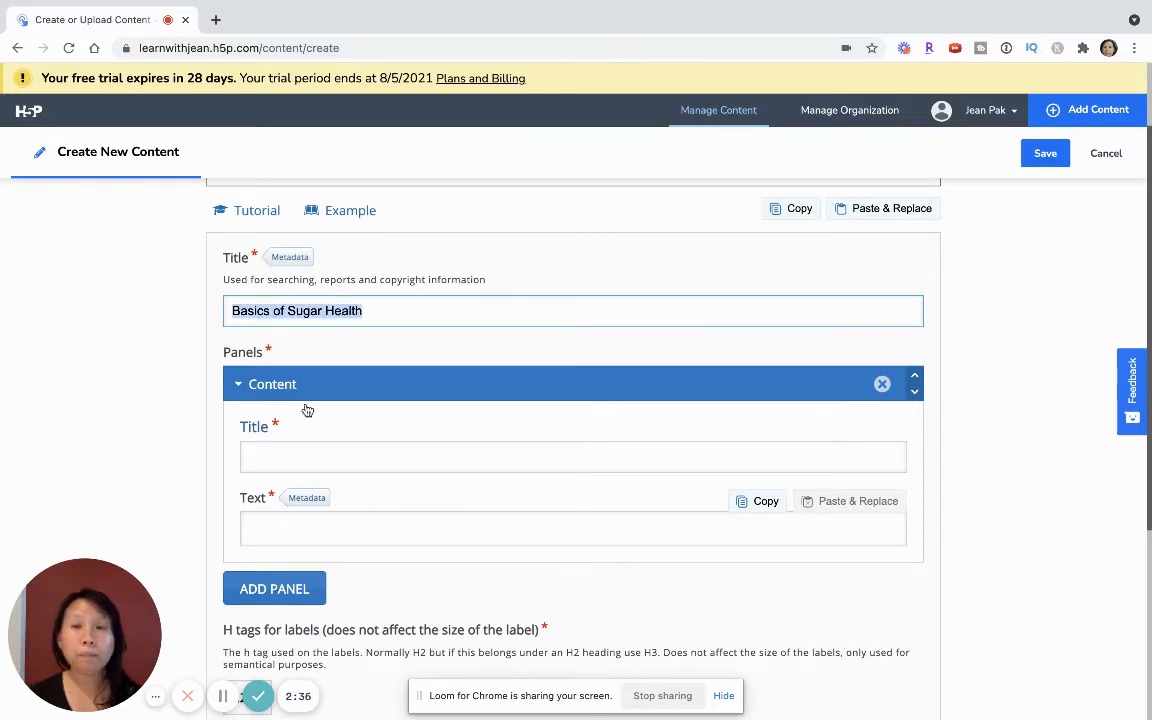
Title the first panel "Safe versus Non Safe Sugars" and enter the text "This lesson will teach you all about safe and unsafe sugars.".
scroll(340, 425, down, 1)
scroll(355, 438, down, 1)
click(340, 399)
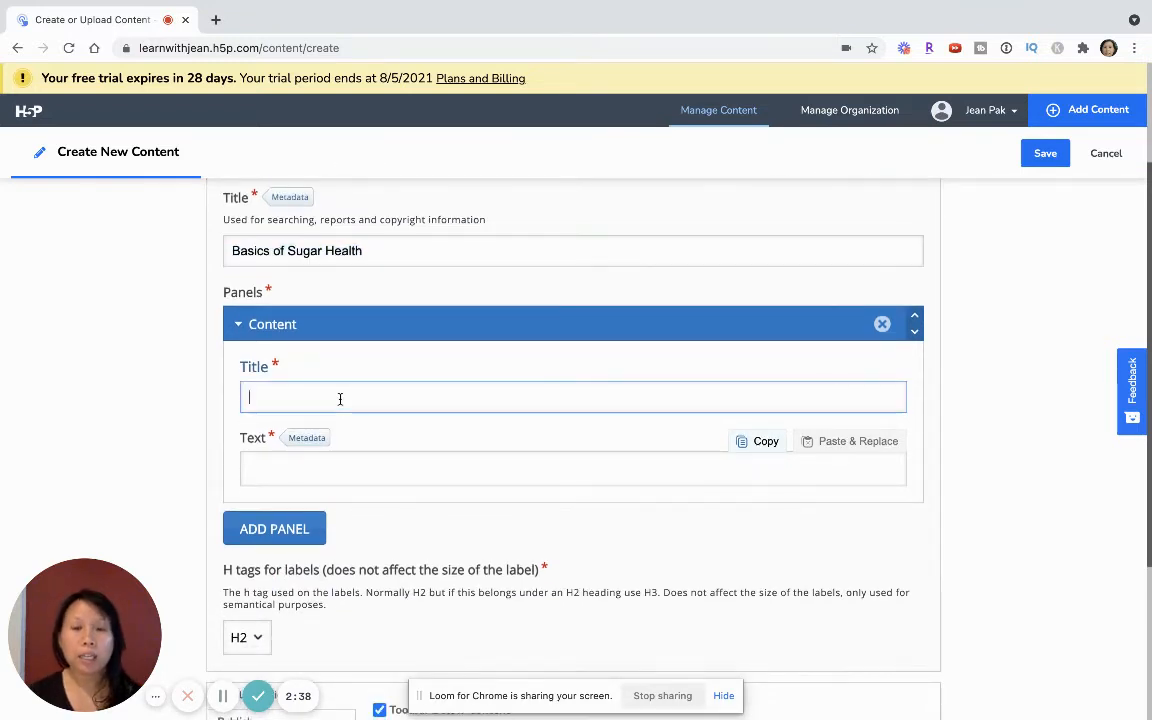
text(Sa)
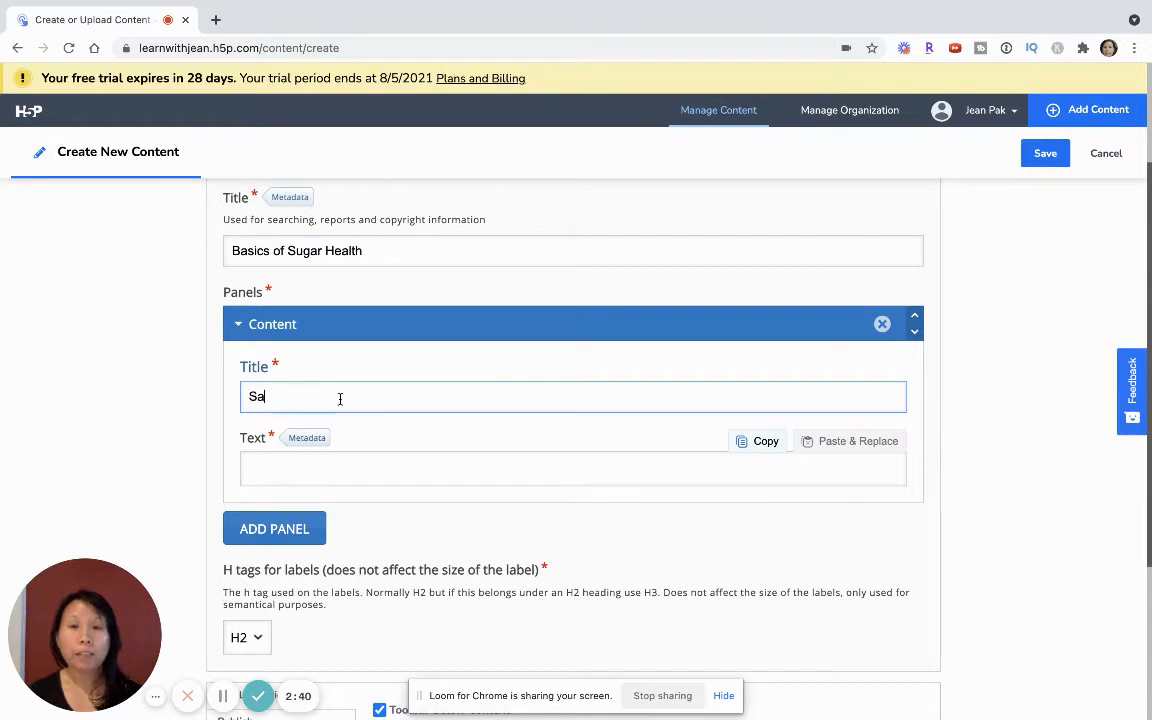
text(fe versus Non Safe )
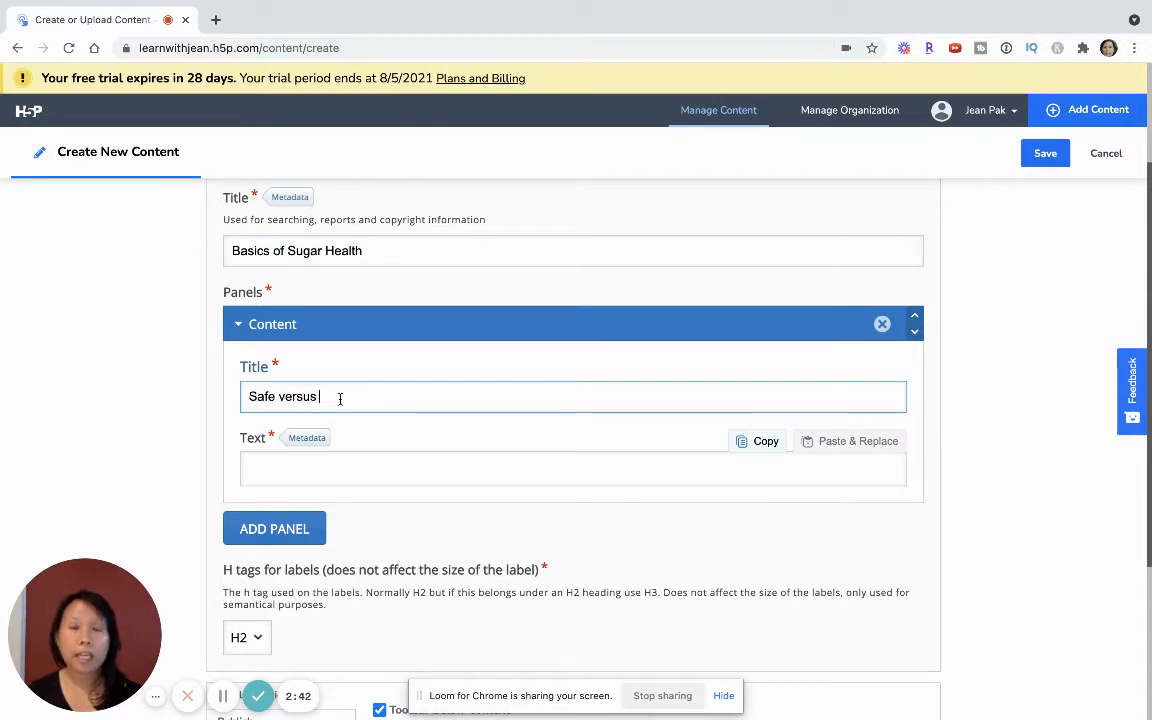
text(Sugars)
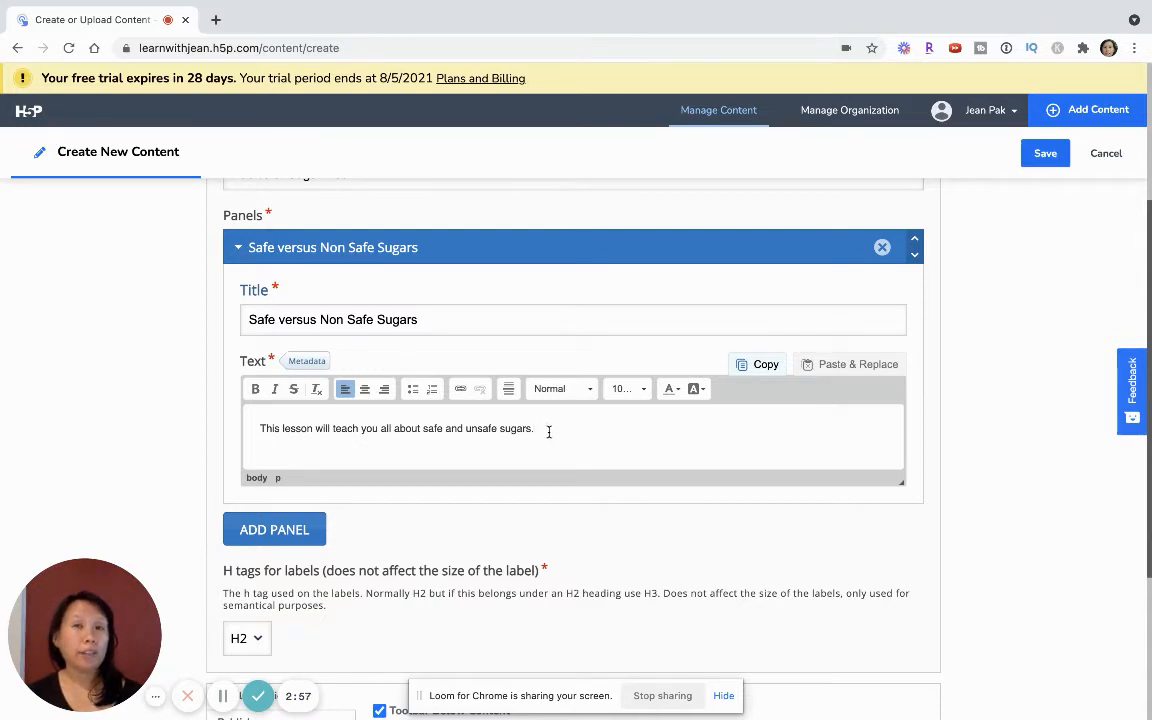
Add a second panel to the accordion and title it "Unsafe Sugars".
scroll(548, 434, down, 1)
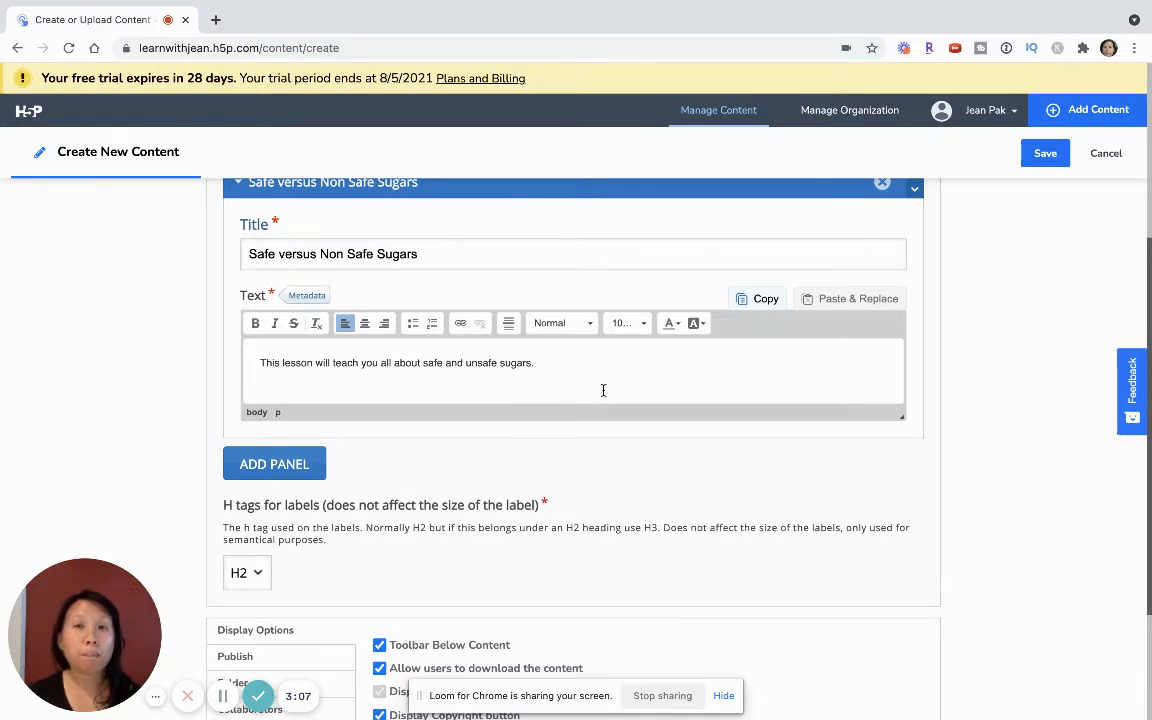
scroll(603, 390, up, 1)
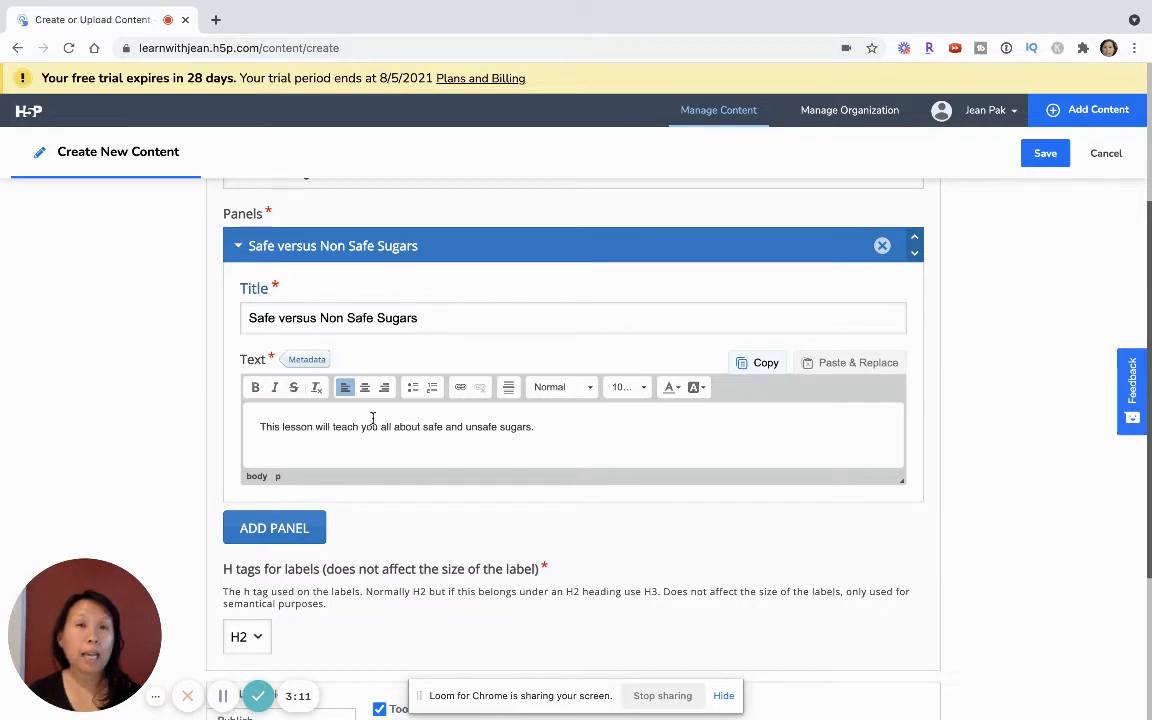
scroll(372, 418, down, 1)
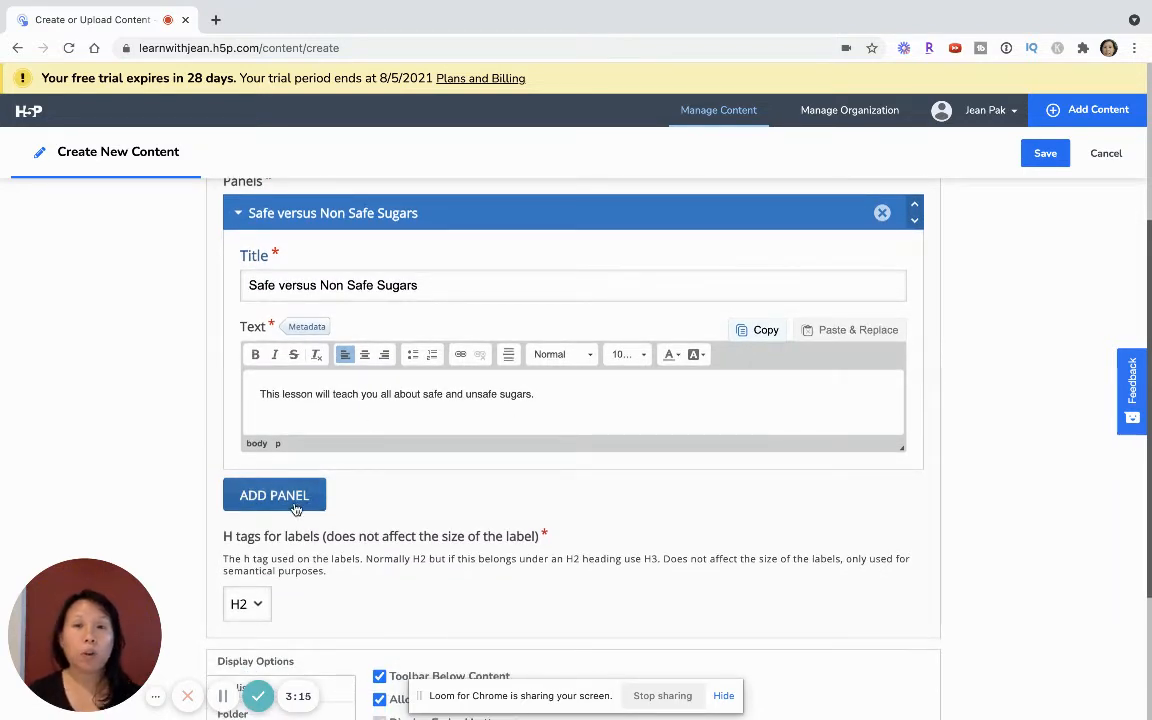
click(240, 509)
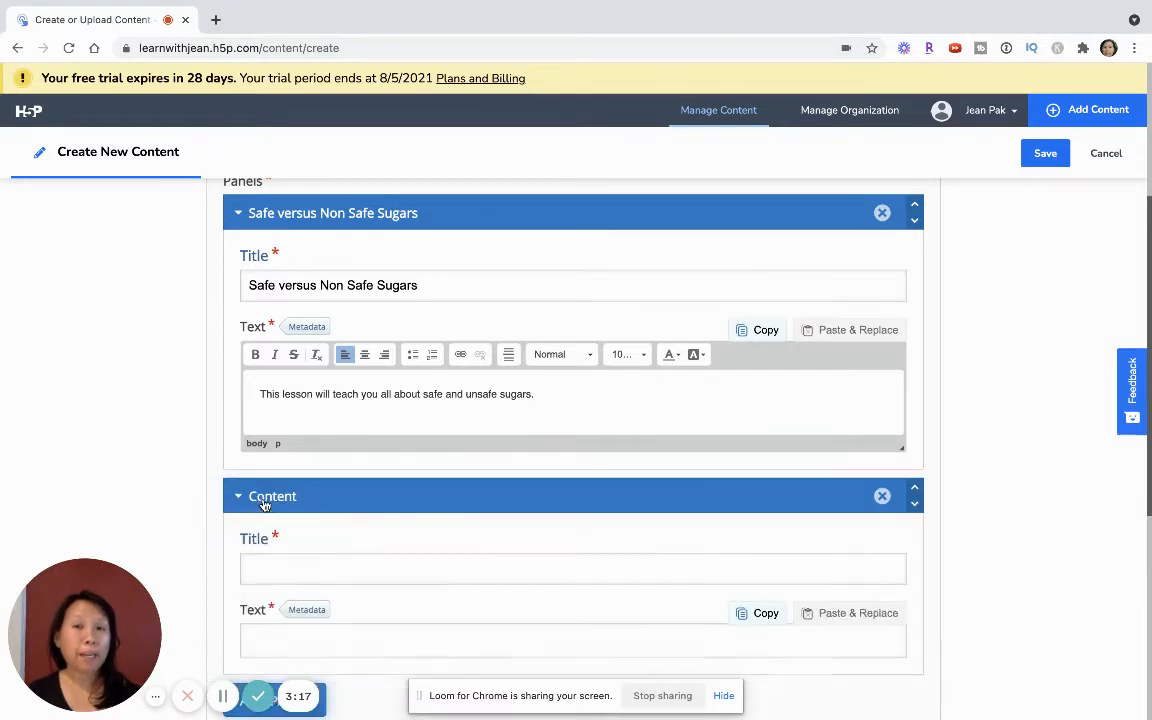
scroll(265, 504, down, 3)
click(296, 433)
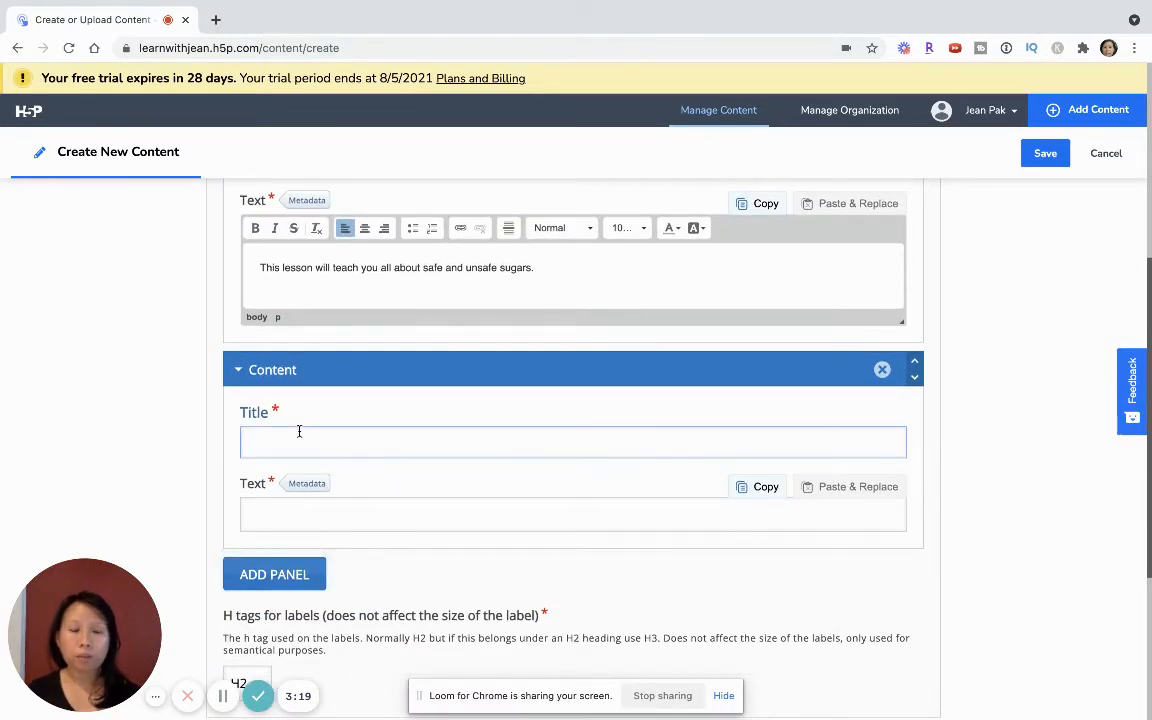
text(Un)
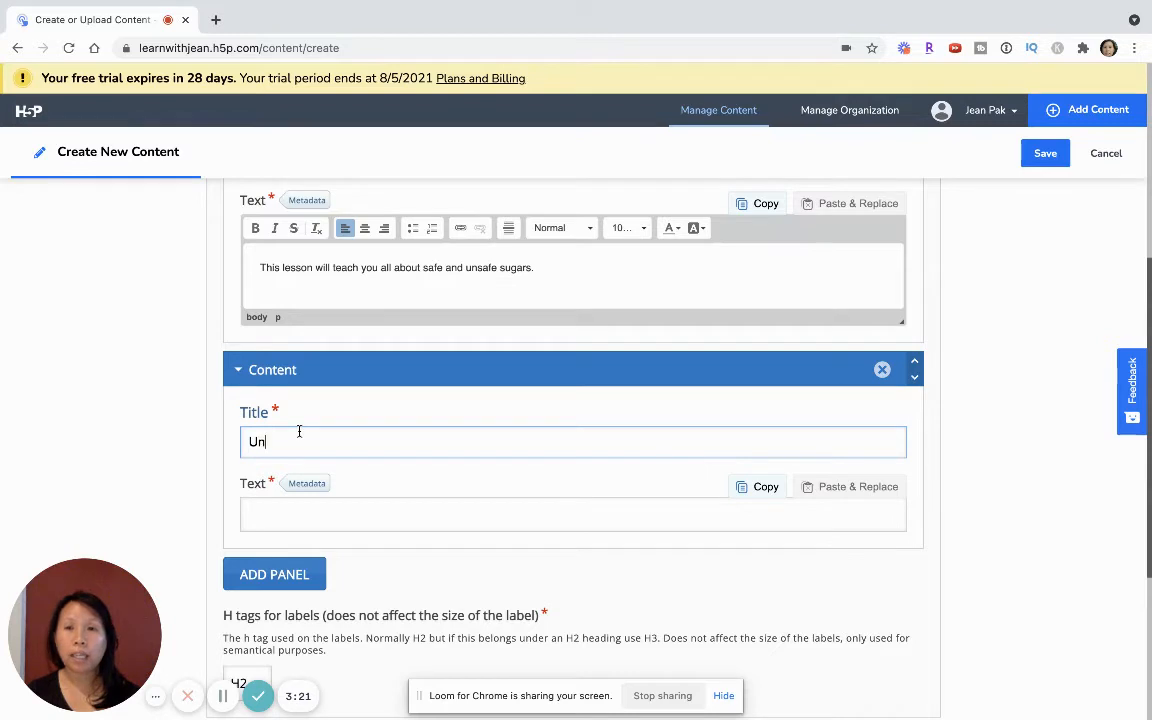
text(safe Sugars)
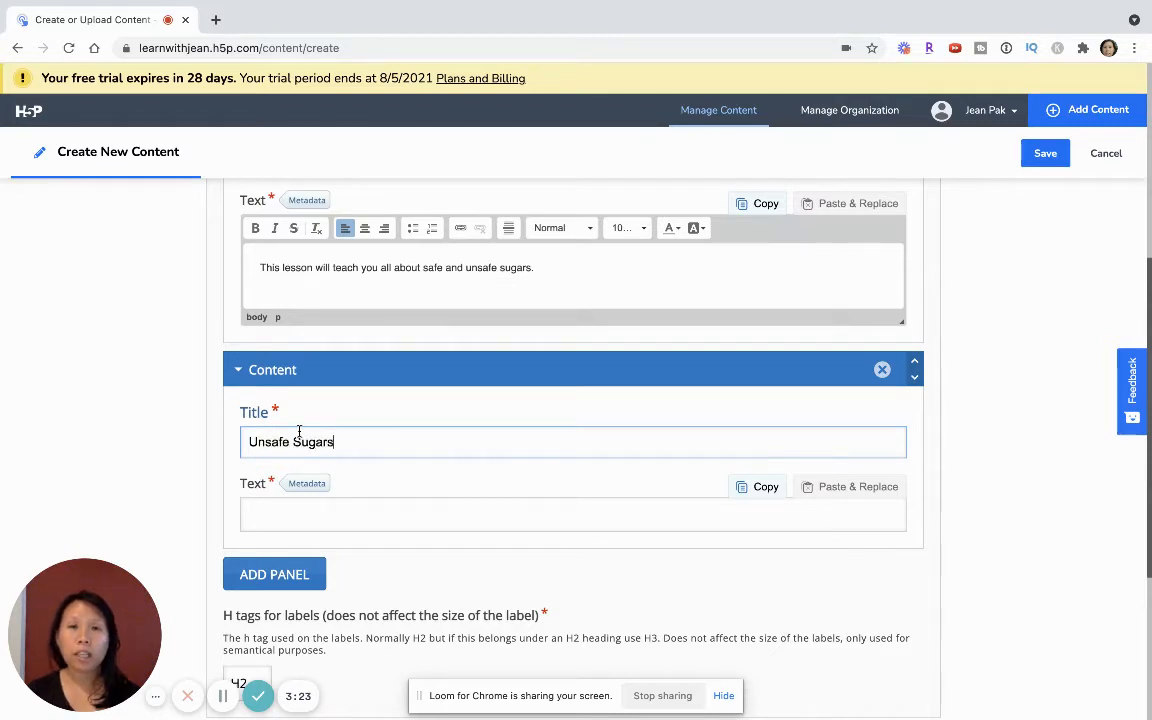
Enter the second panel's text: "Unsafe sugars include artificial sugars, non fruit sugars, and include sweet and low, stevia, etc.".
key(Tab)
click(298, 519)
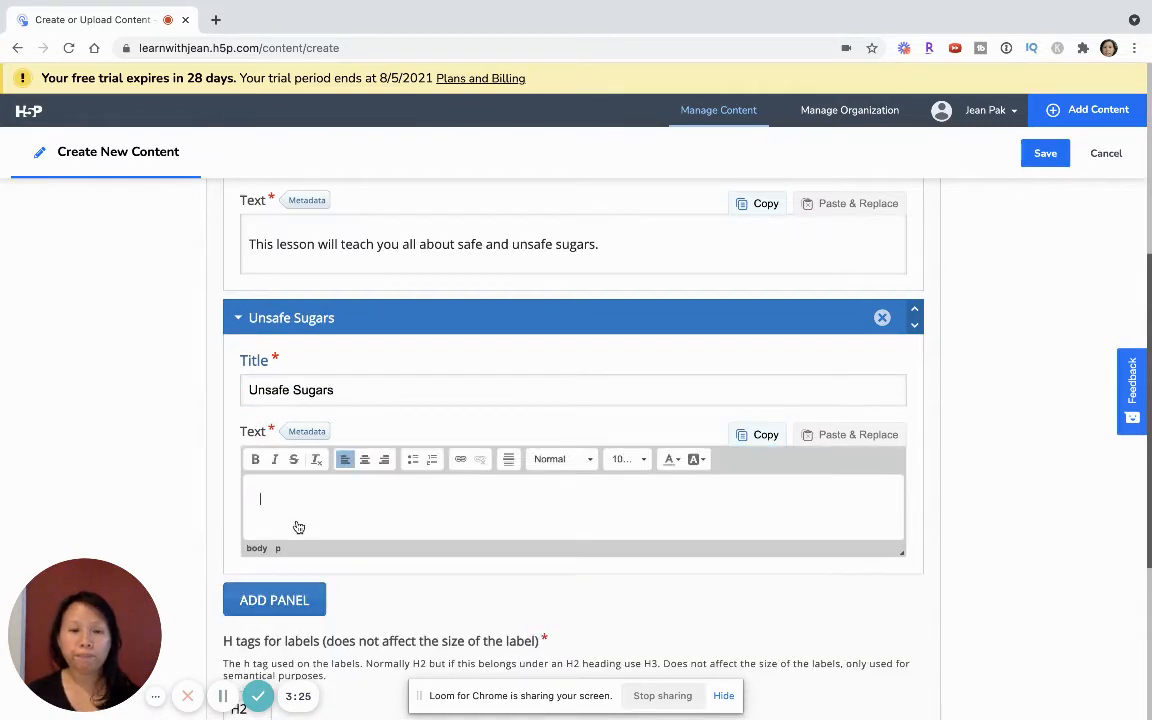
text(Unsafe su)
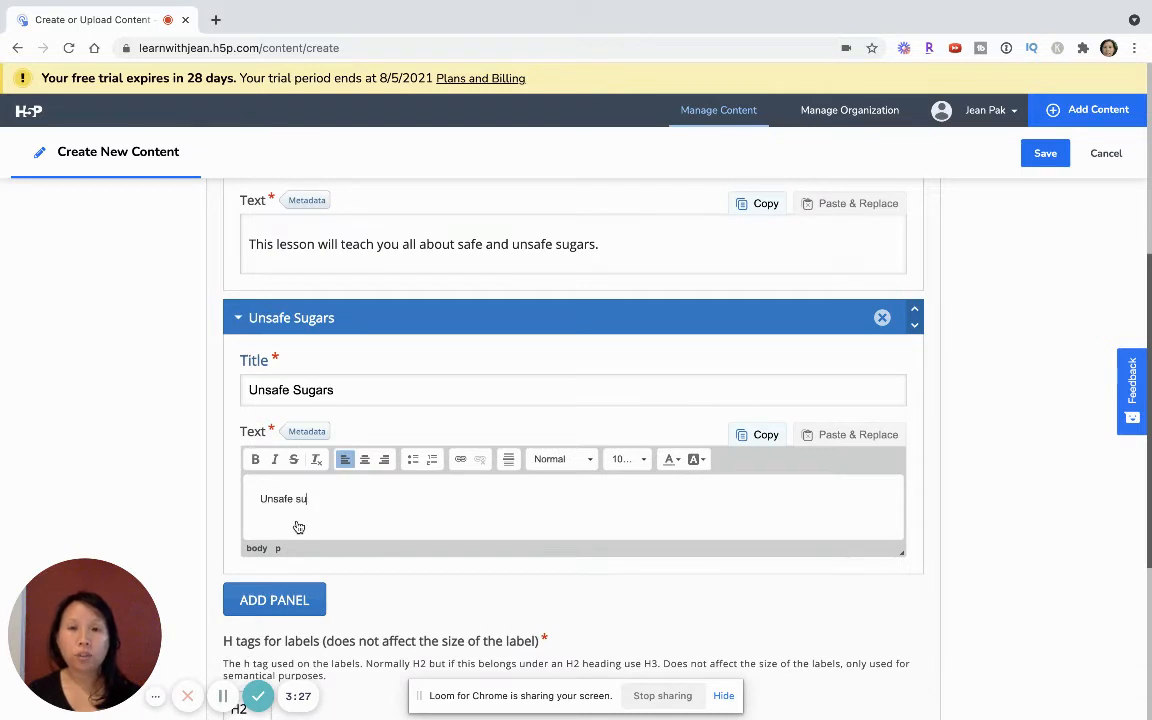
text(gars include)
text(ar)
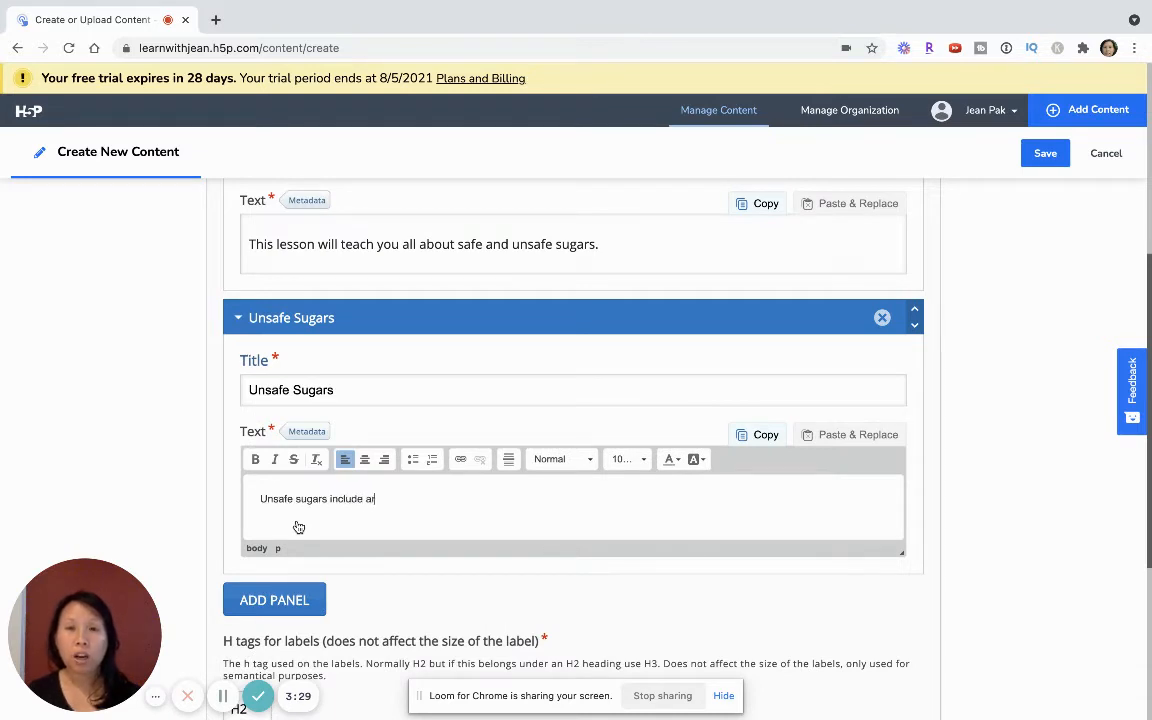
text(tificial sugars)
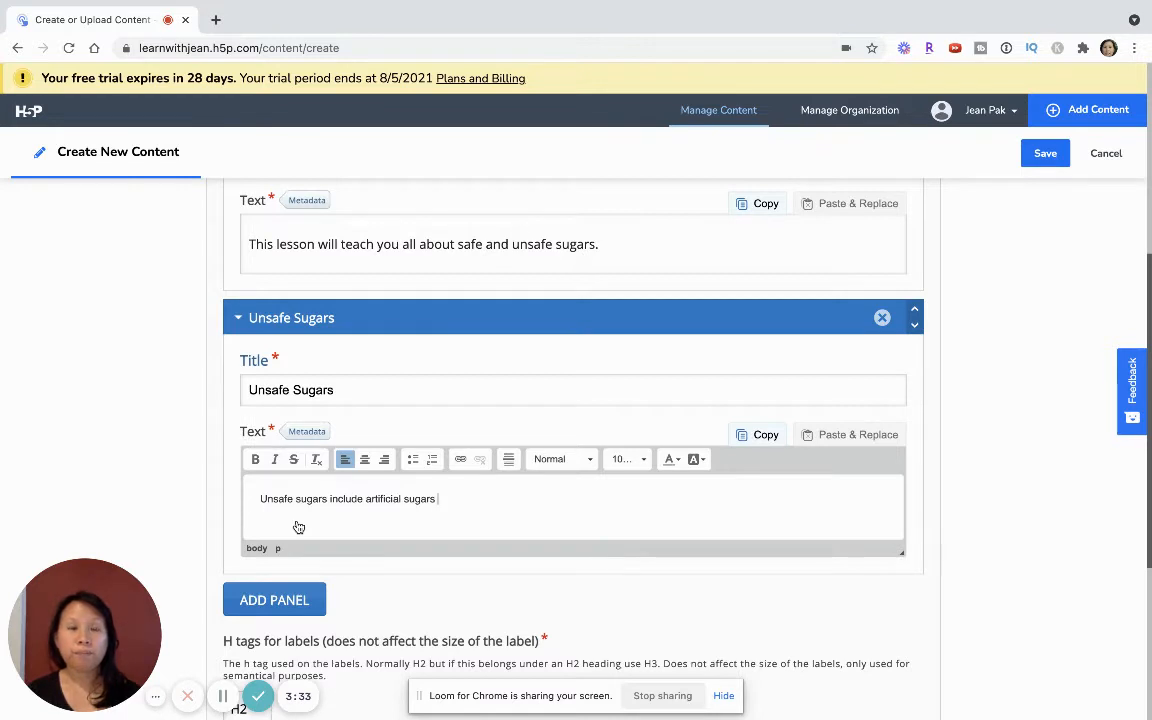
key(BackSpace)
text(, non fruit suga)
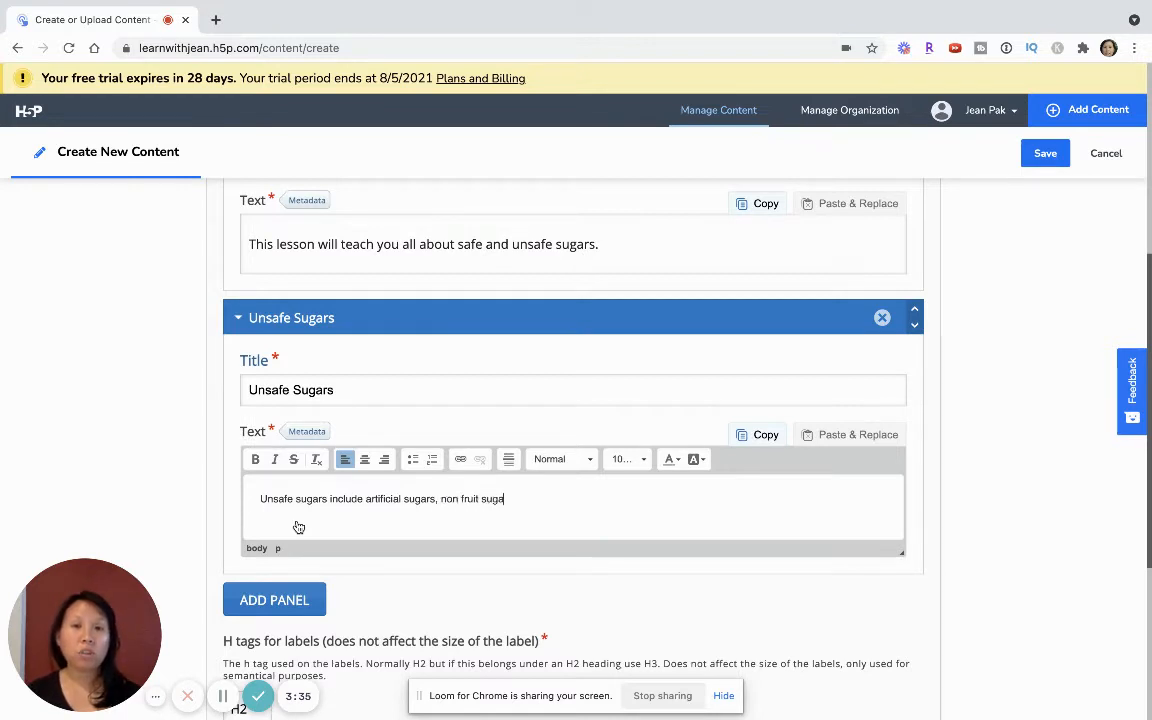
text(rs, and)
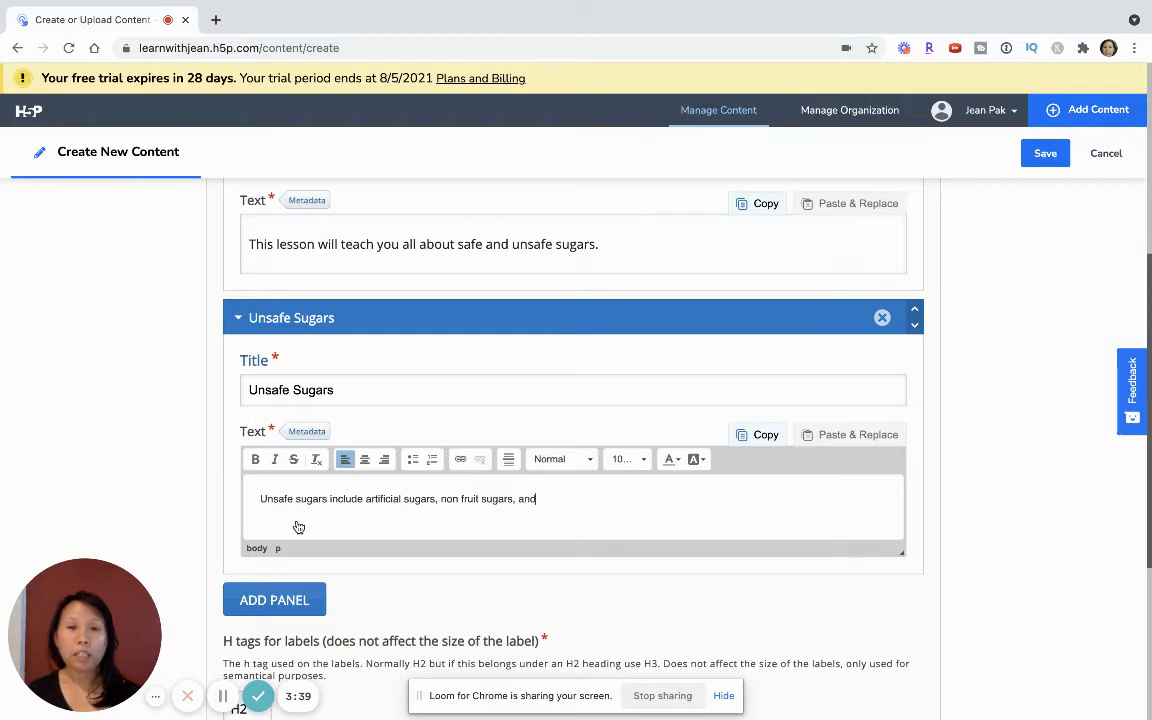
text( in)
text(clude )
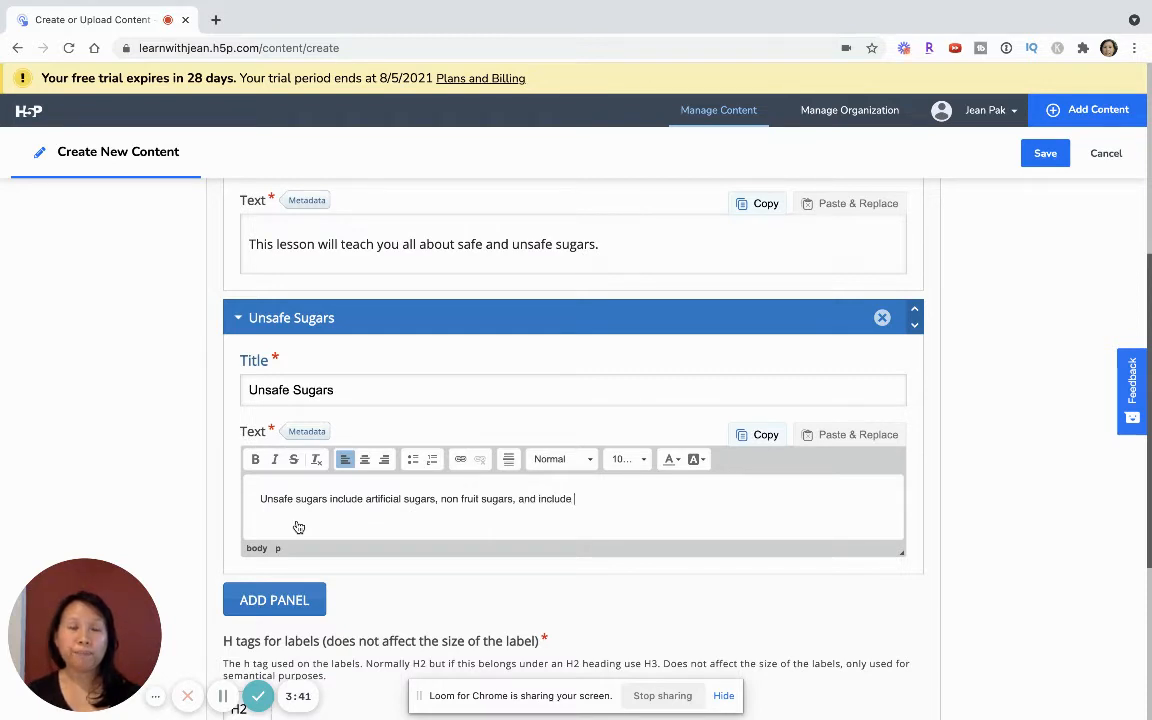
text(sweet and low,)
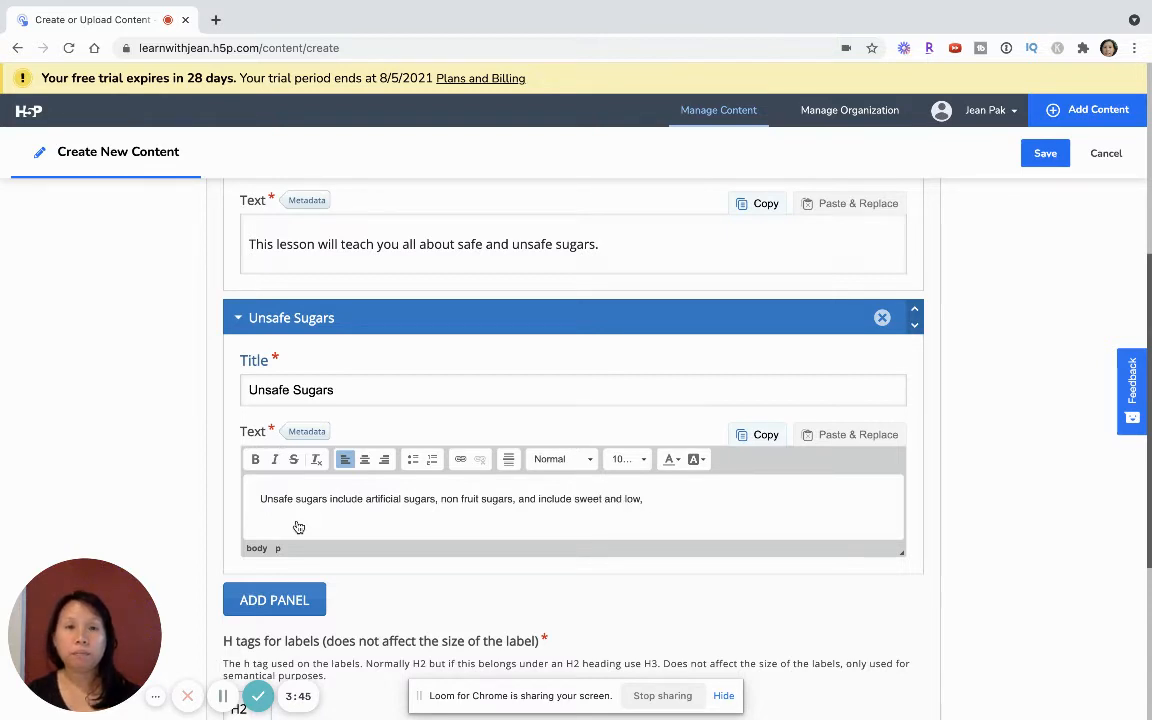
text( stevia,)
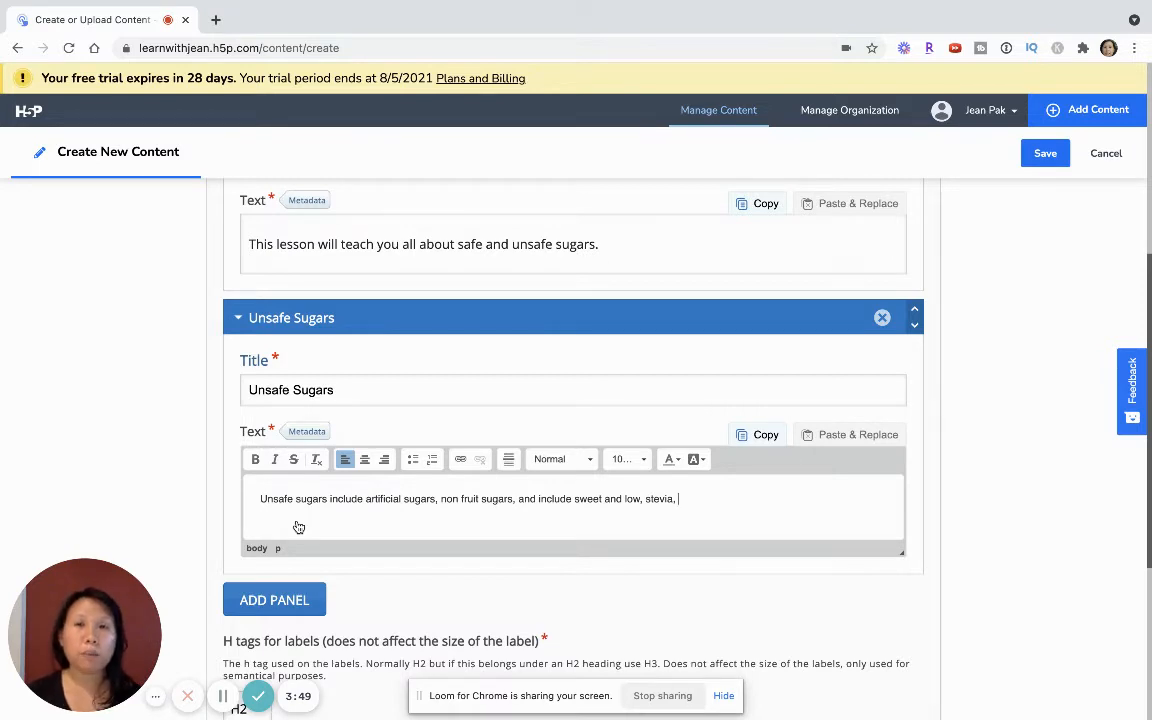
text( etc.)
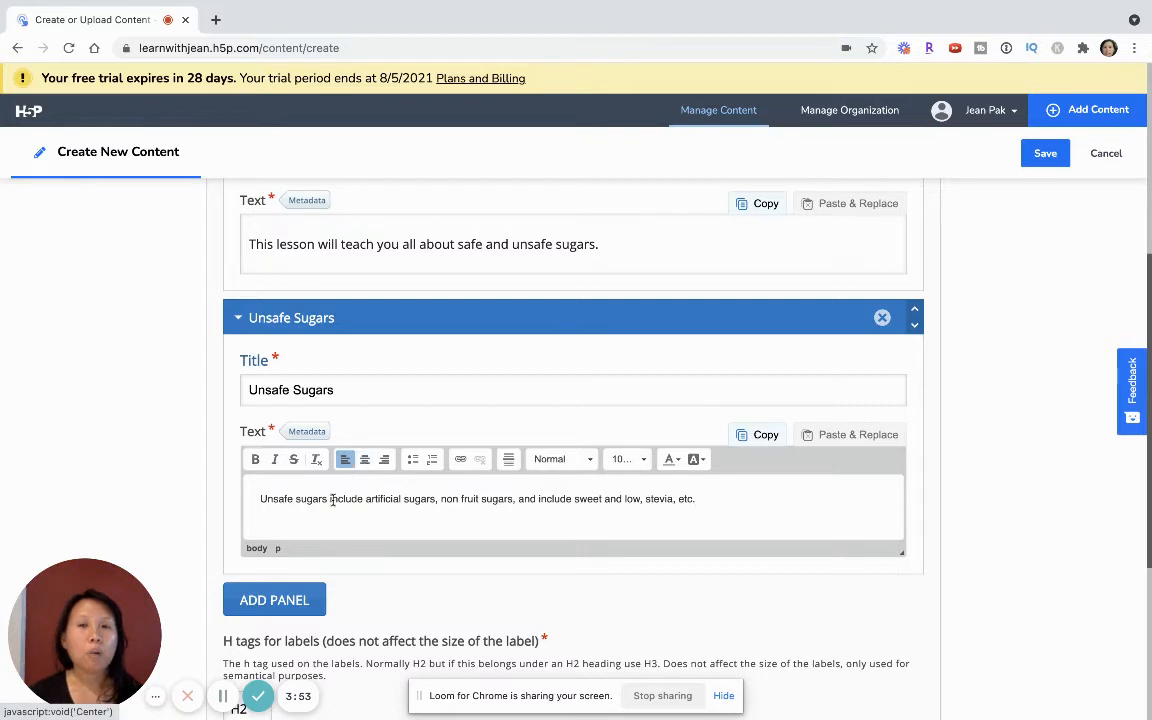
Add a third panel to the accordion and title it "Safe Sugars".
scroll(333, 503, down, 1)
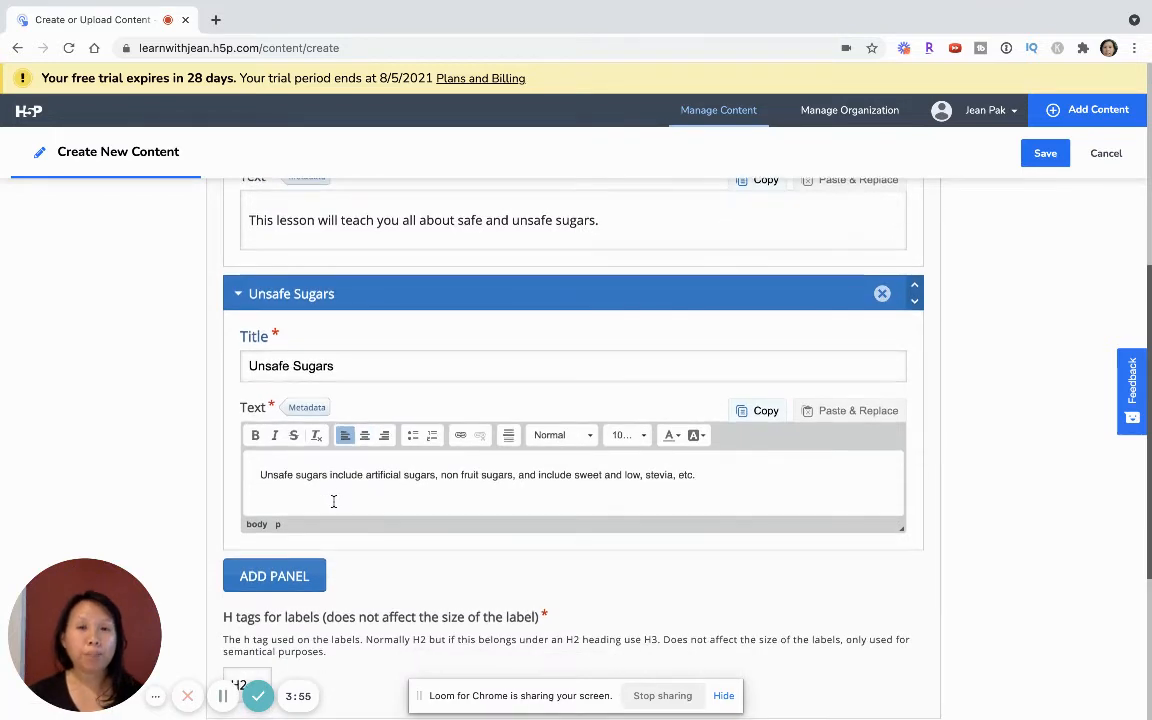
scroll(650, 478, down, 1)
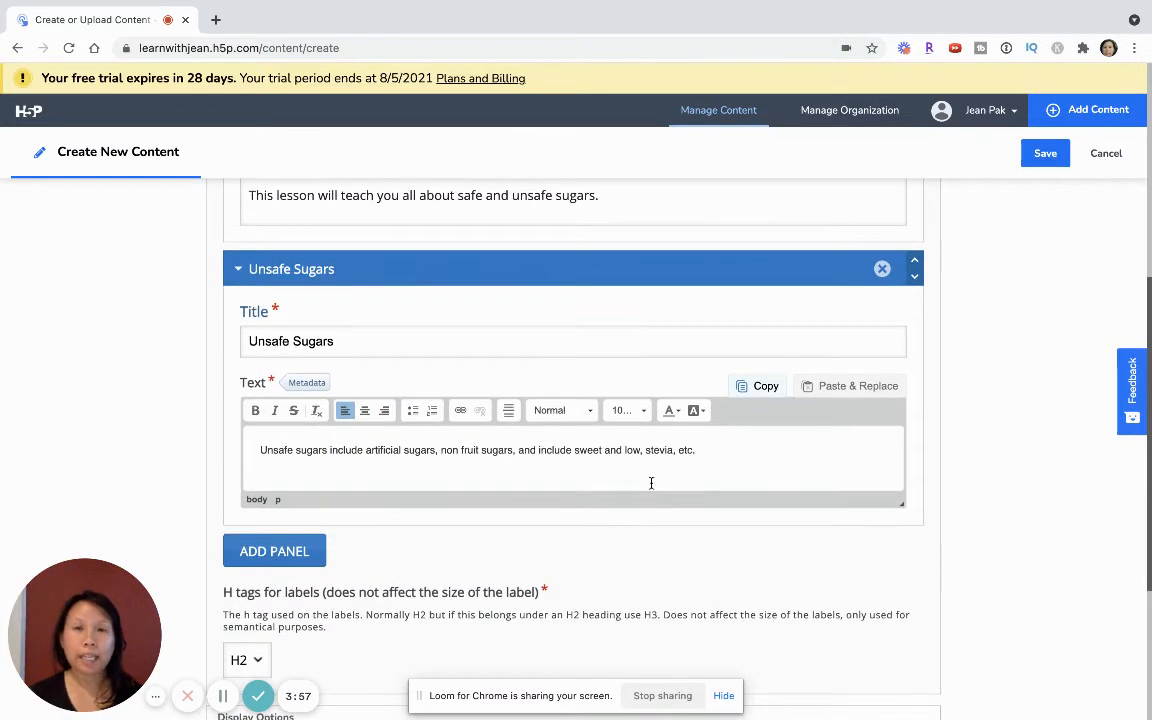
scroll(547, 480, down, 3)
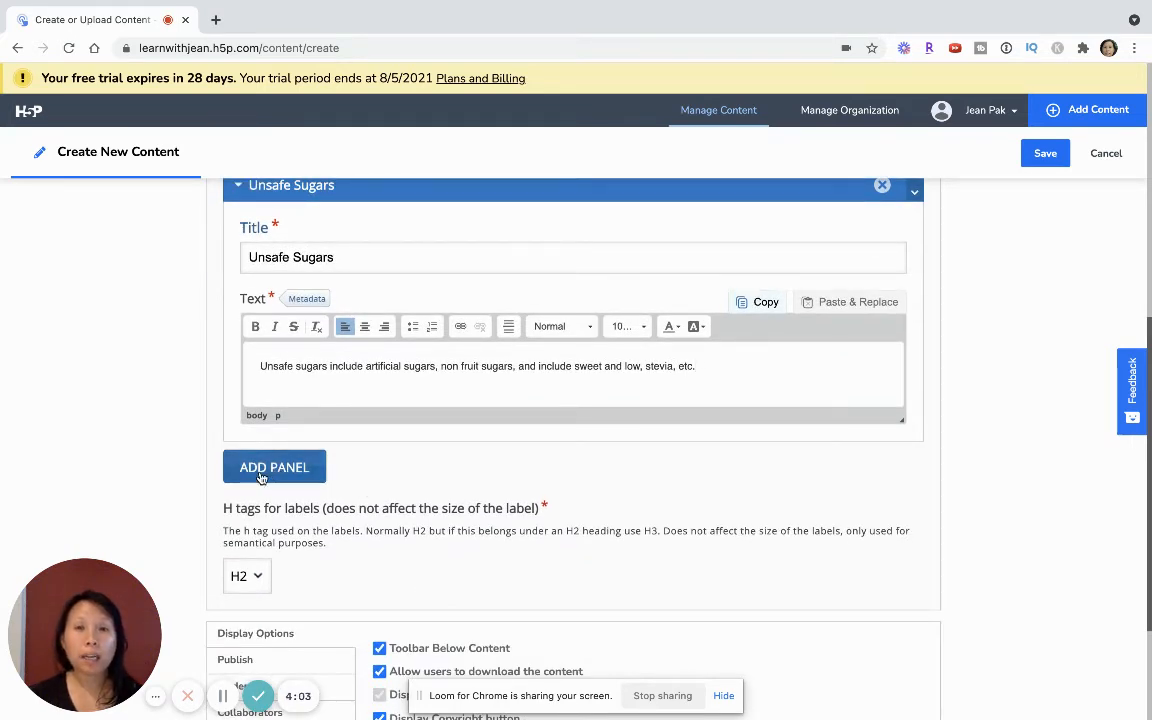
click(261, 478)
scroll(270, 470, down, 3)
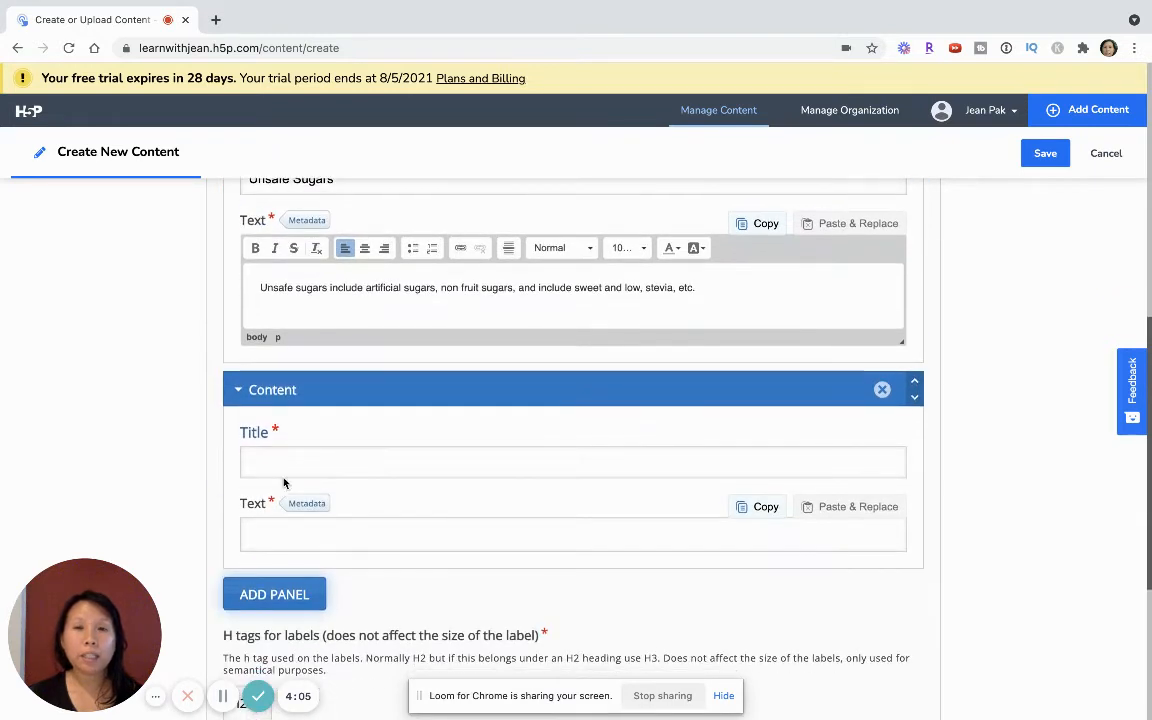
click(292, 465)
text(Safe)
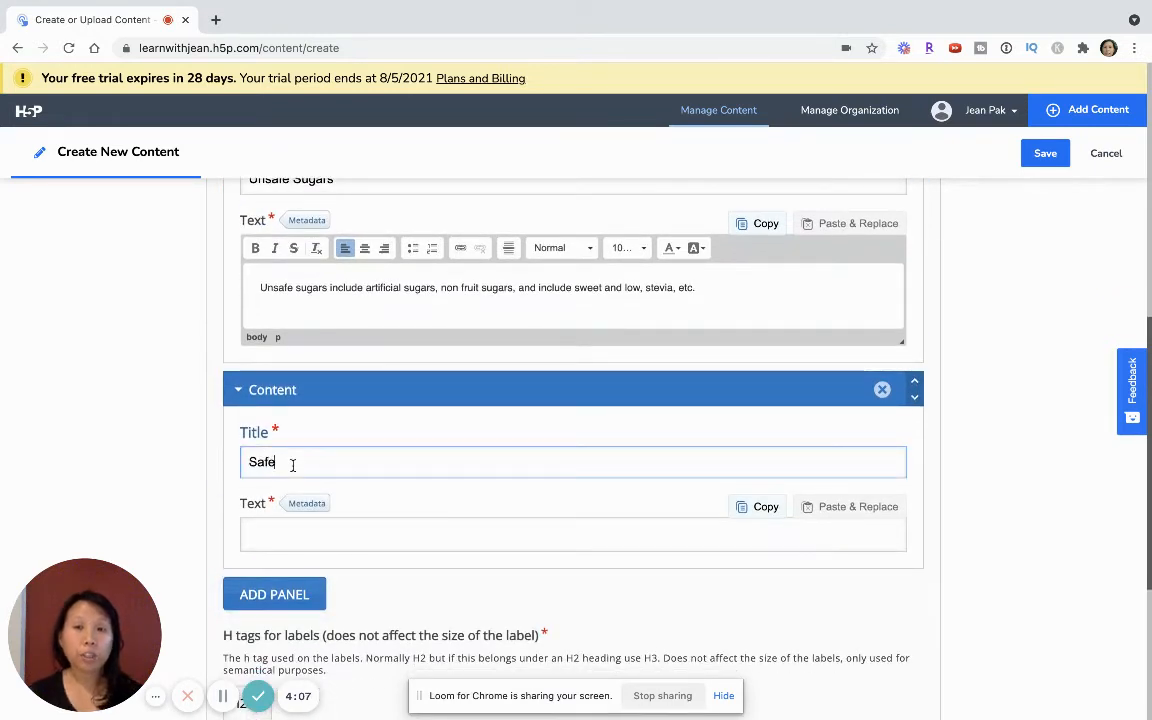
text( Sugars)
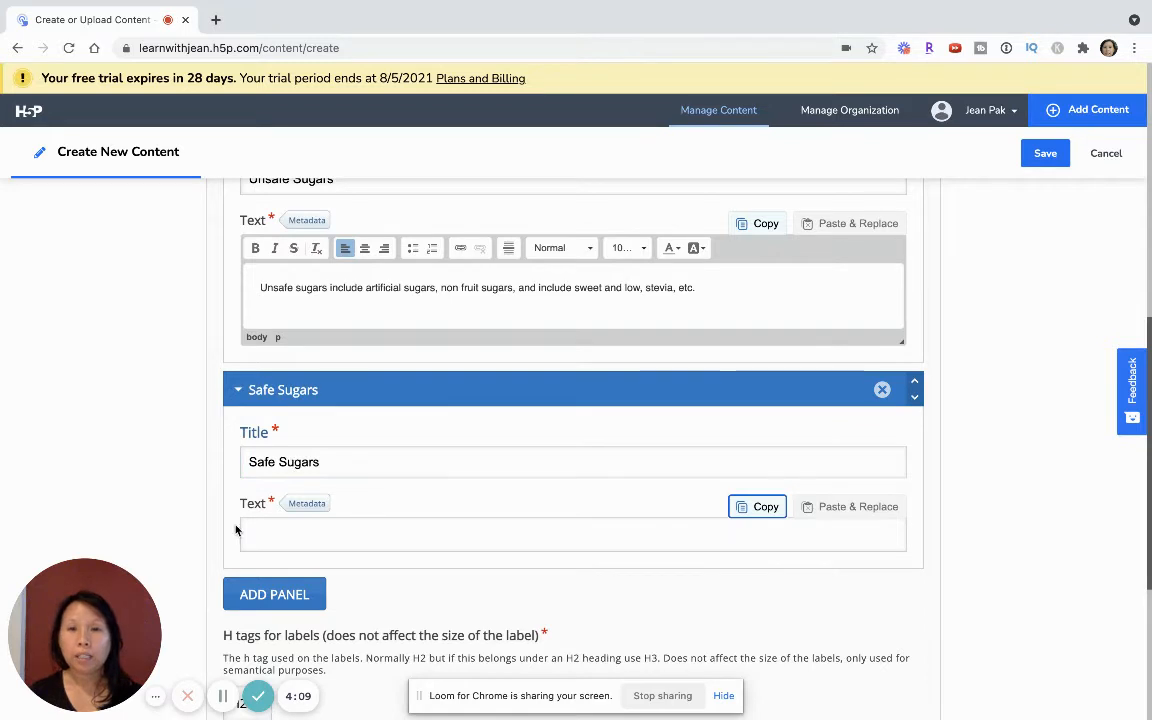
Enter the "Safe Sugars" panel's text: "Safe sugars include x, y, and z.".
click(305, 530)
text(Safe )
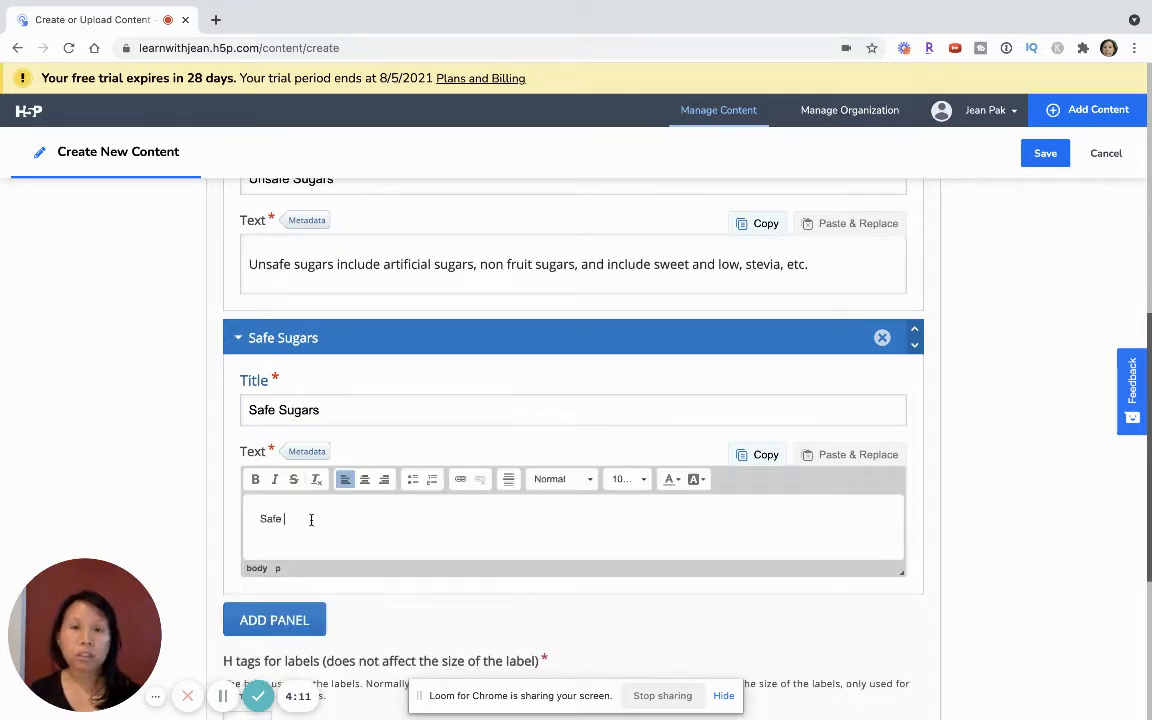
text(sugars include x, y)
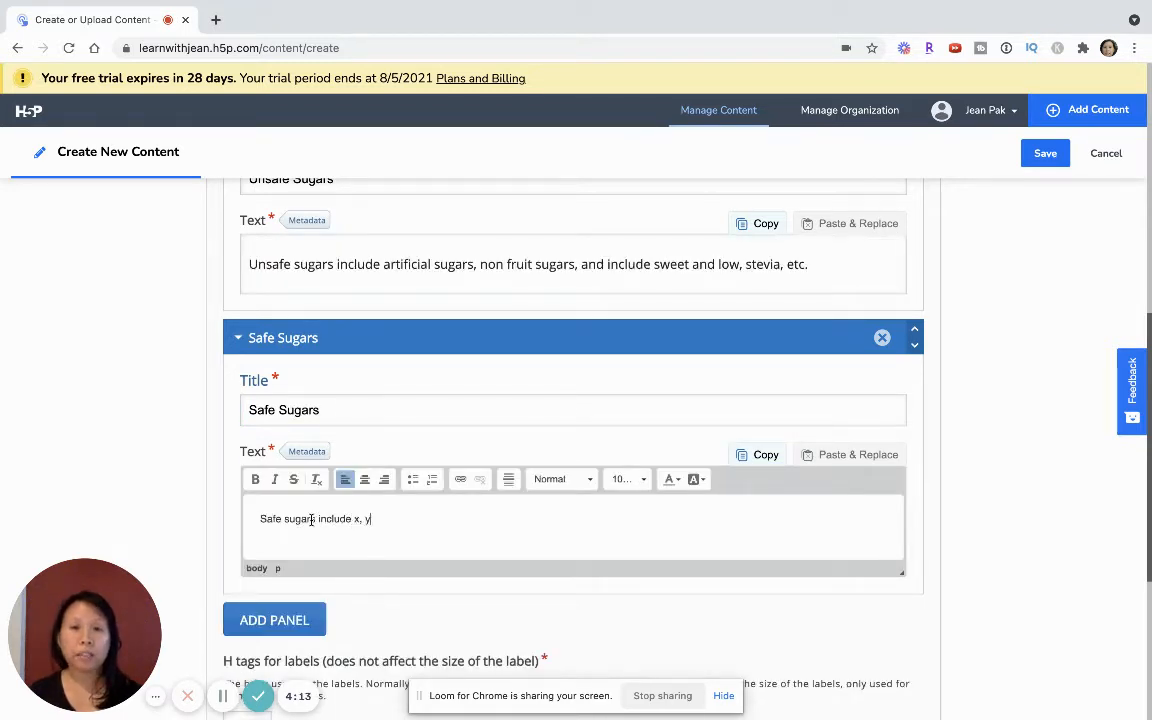
text(, and z.)
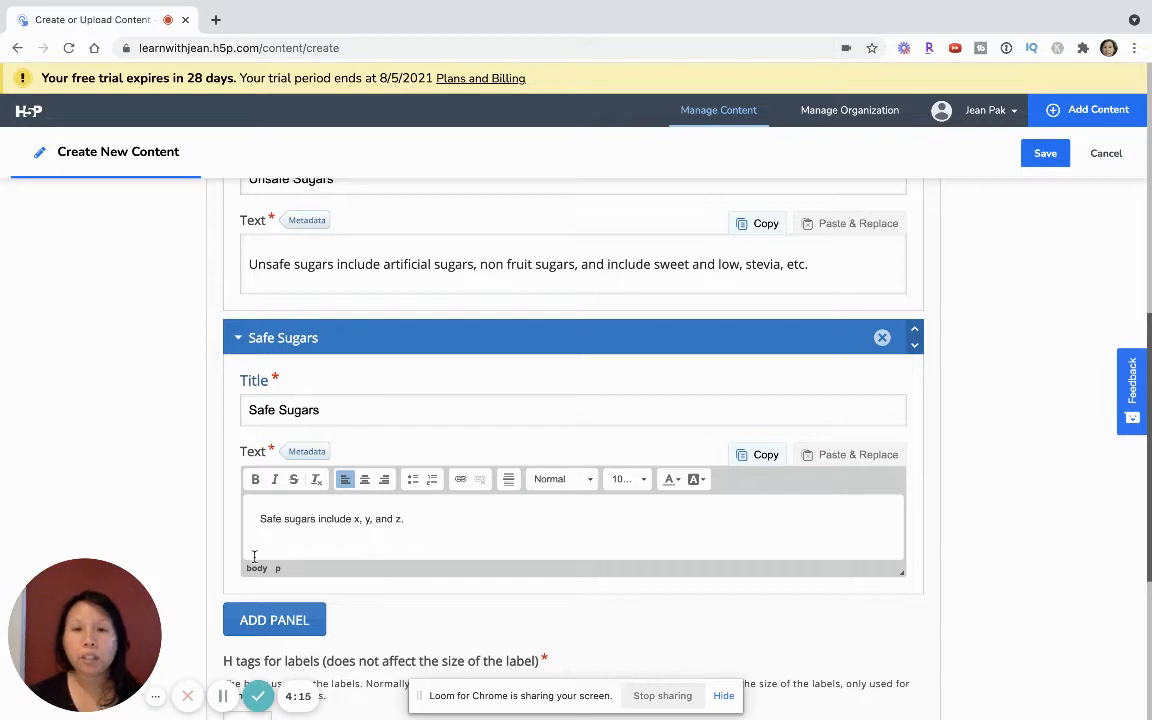
Review the accordion form from its main title through the three panels to the label heading and display options.
scroll(255, 558, down, 1)
scroll(255, 558, down, 2)
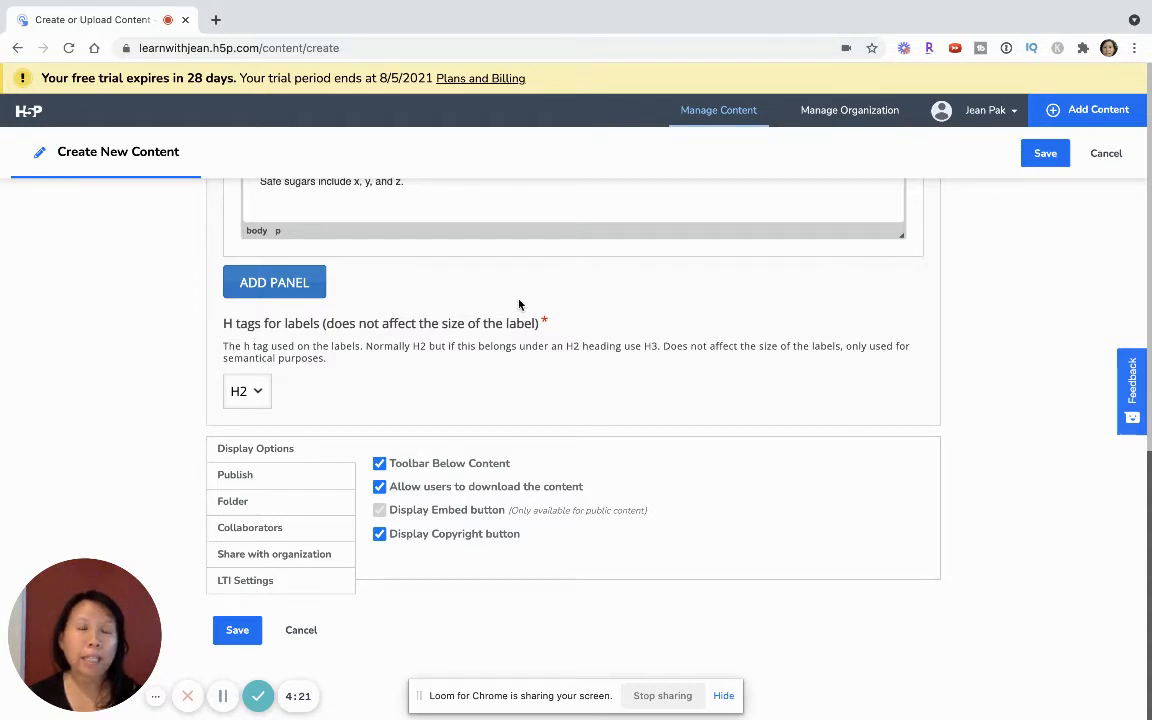
scroll(519, 304, up, 1)
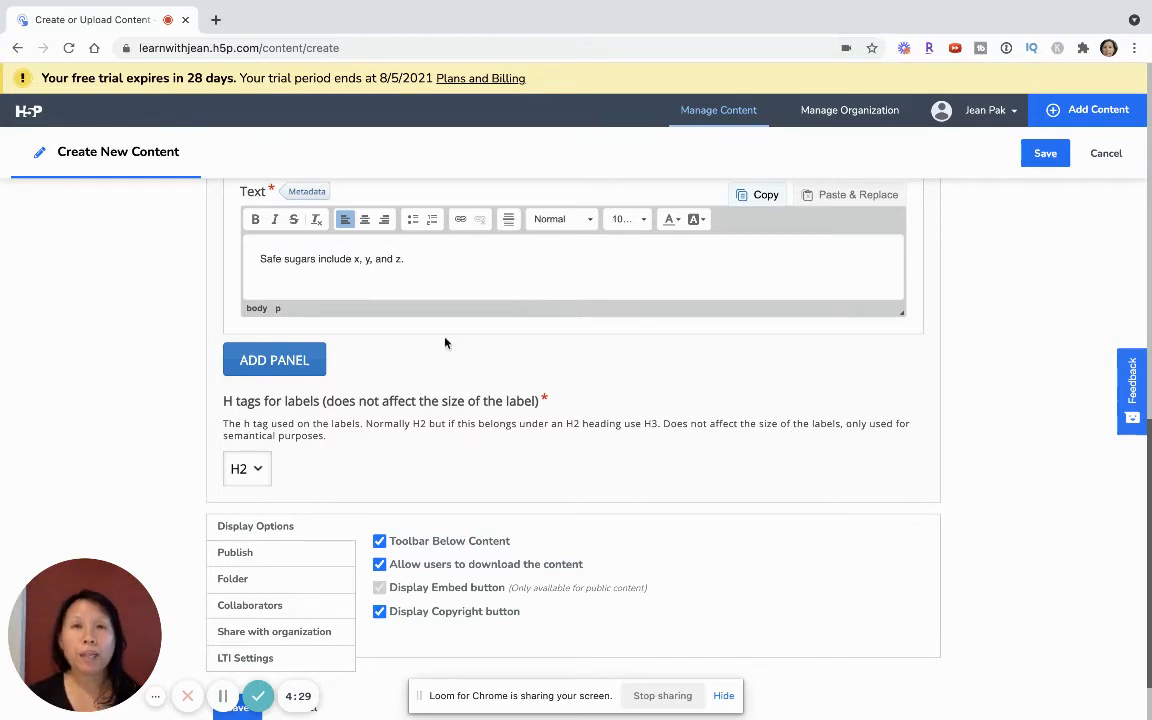
scroll(375, 413, up, 5)
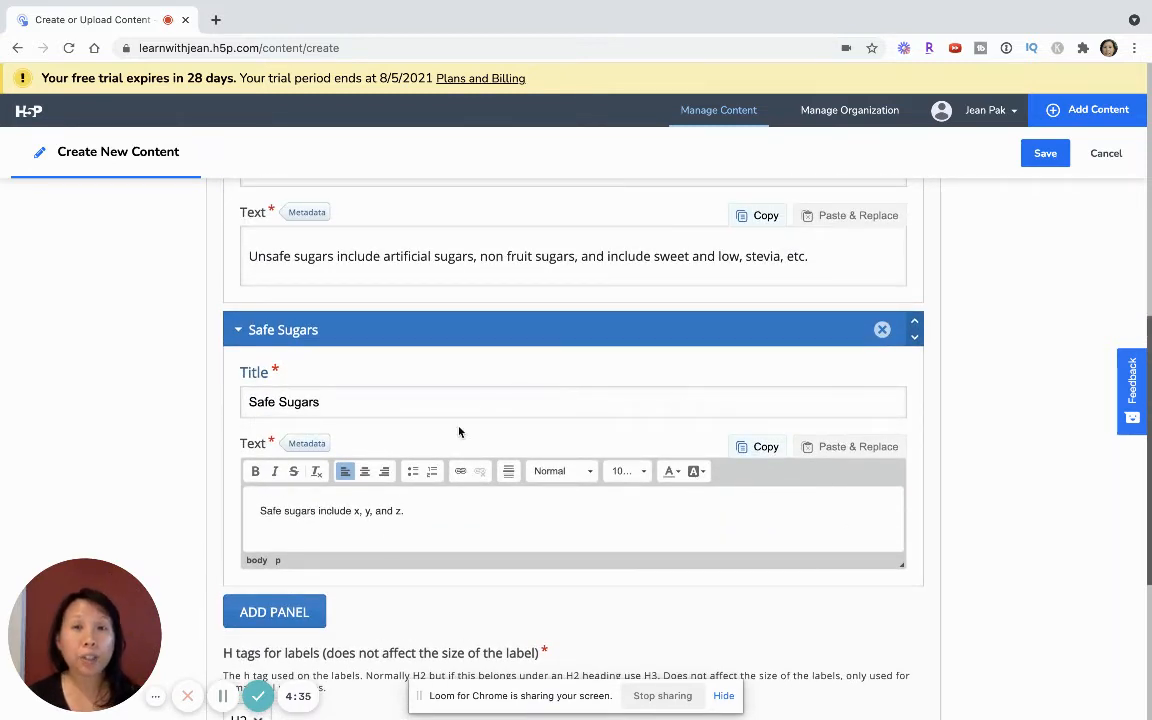
scroll(455, 434, up, 10)
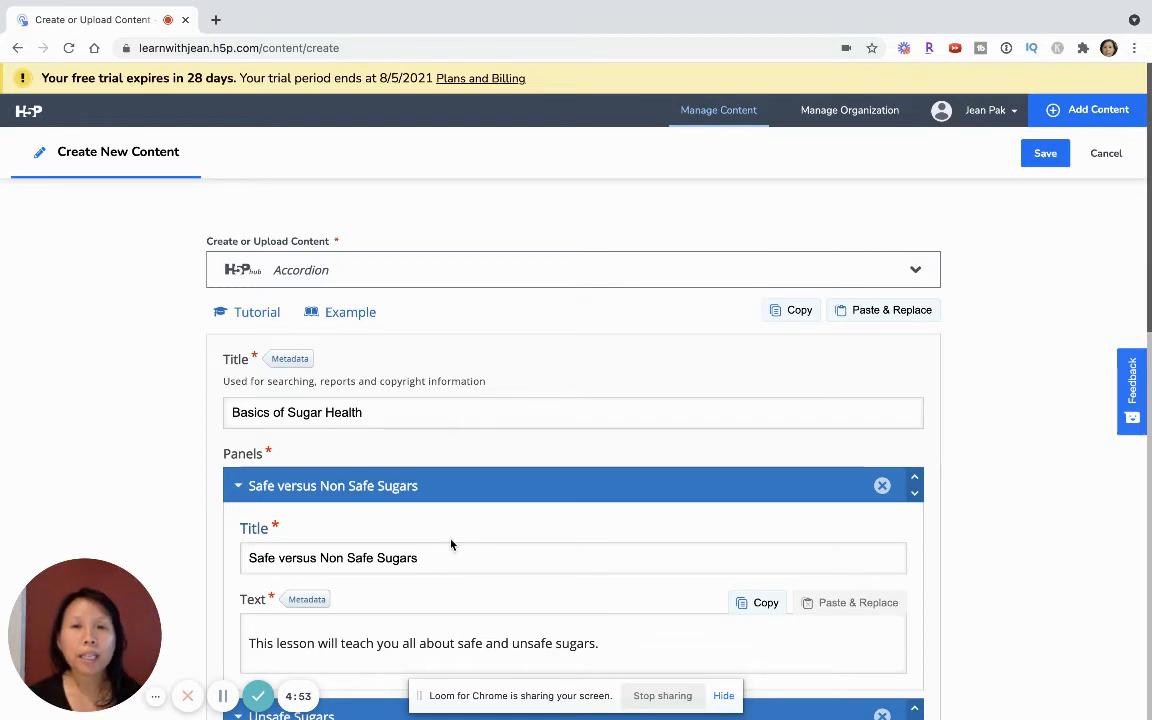
scroll(451, 542, down, 2)
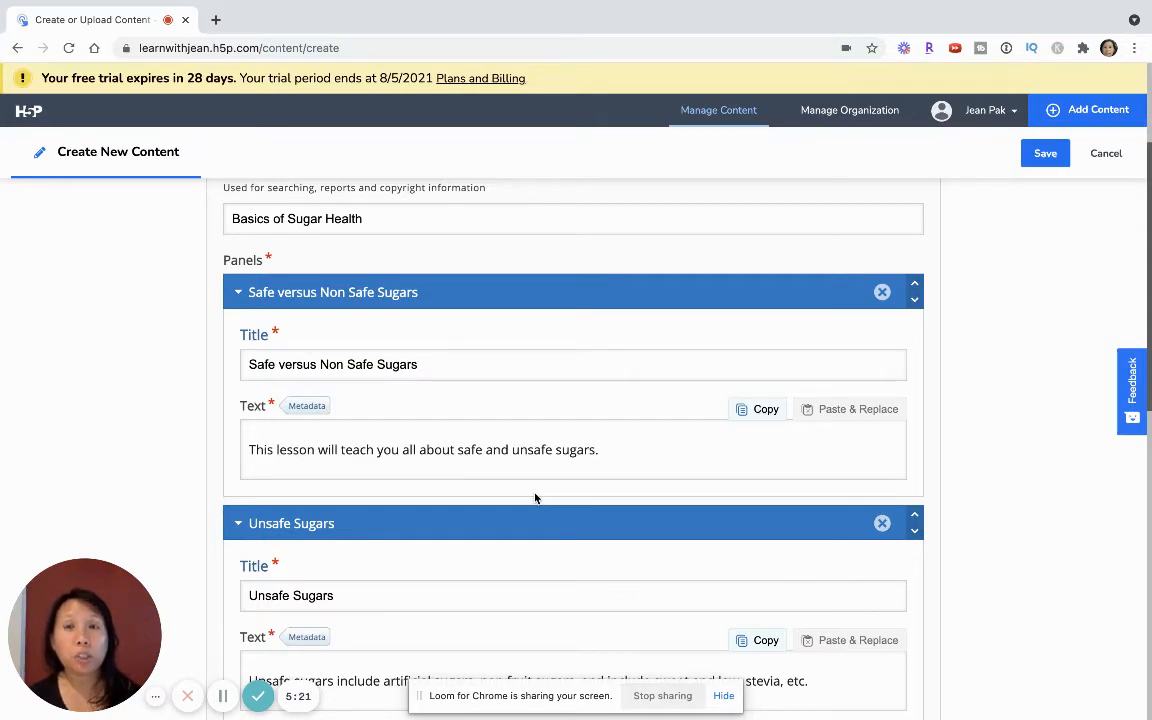
scroll(535, 495, down, 5)
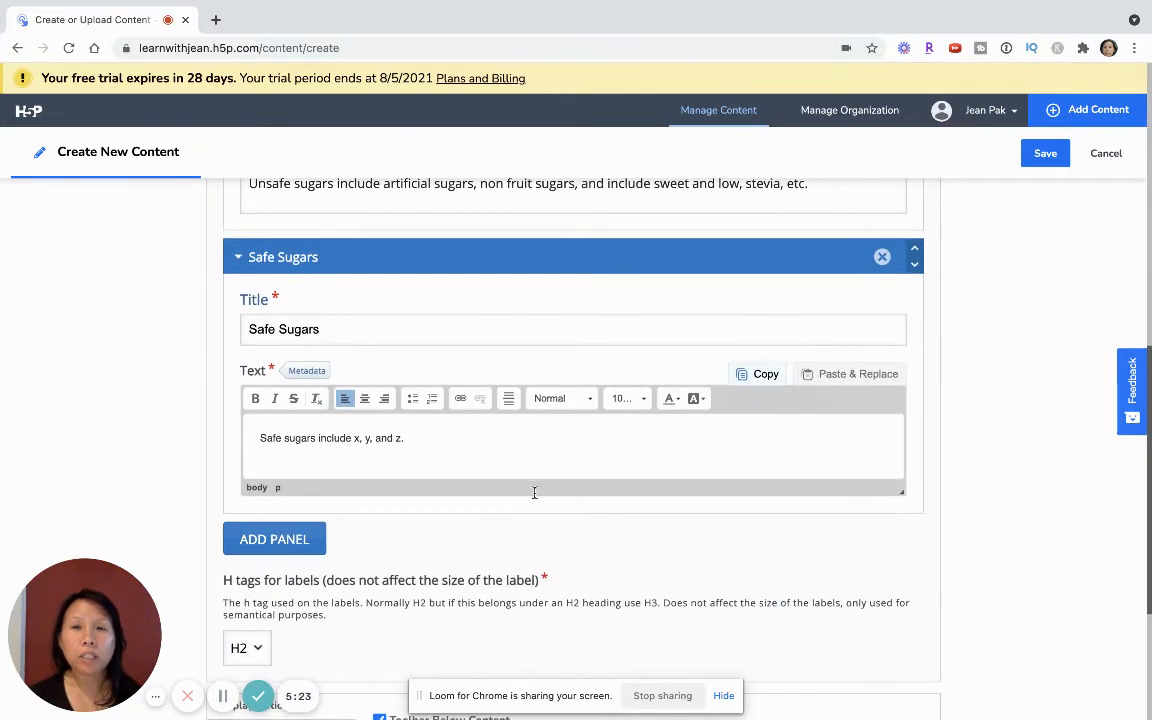
scroll(321, 539, down, 1)
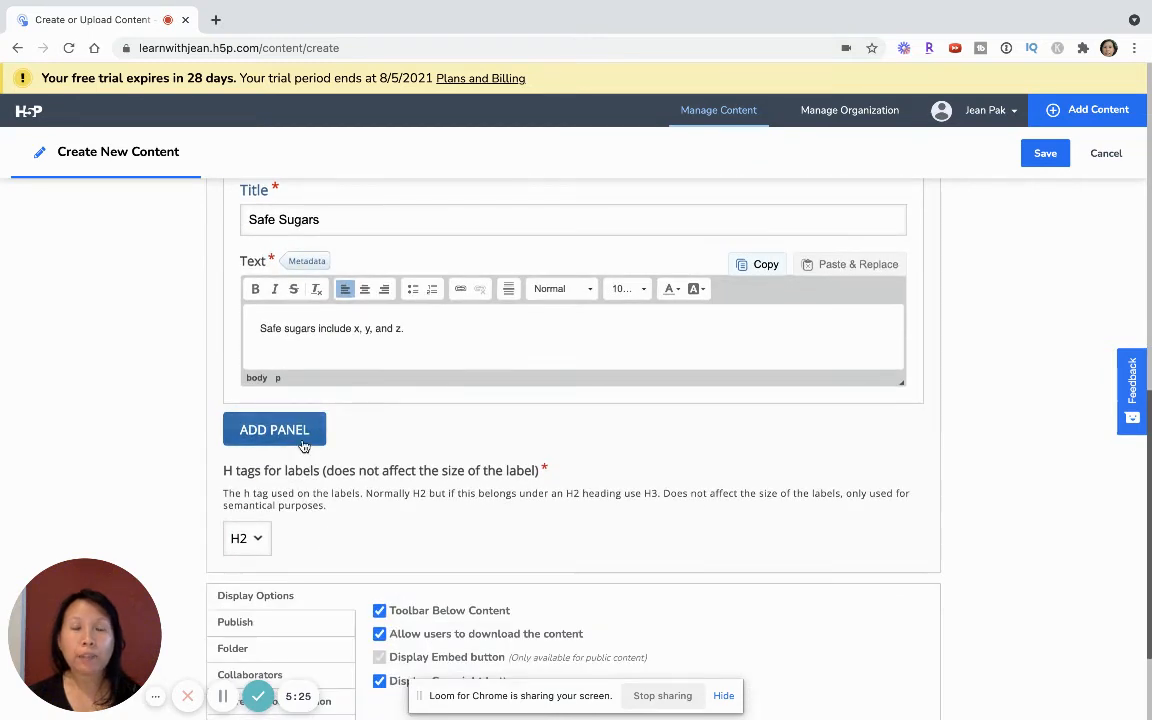
Add a fourth panel to the accordion and title it "Better Sugars".
text(.)
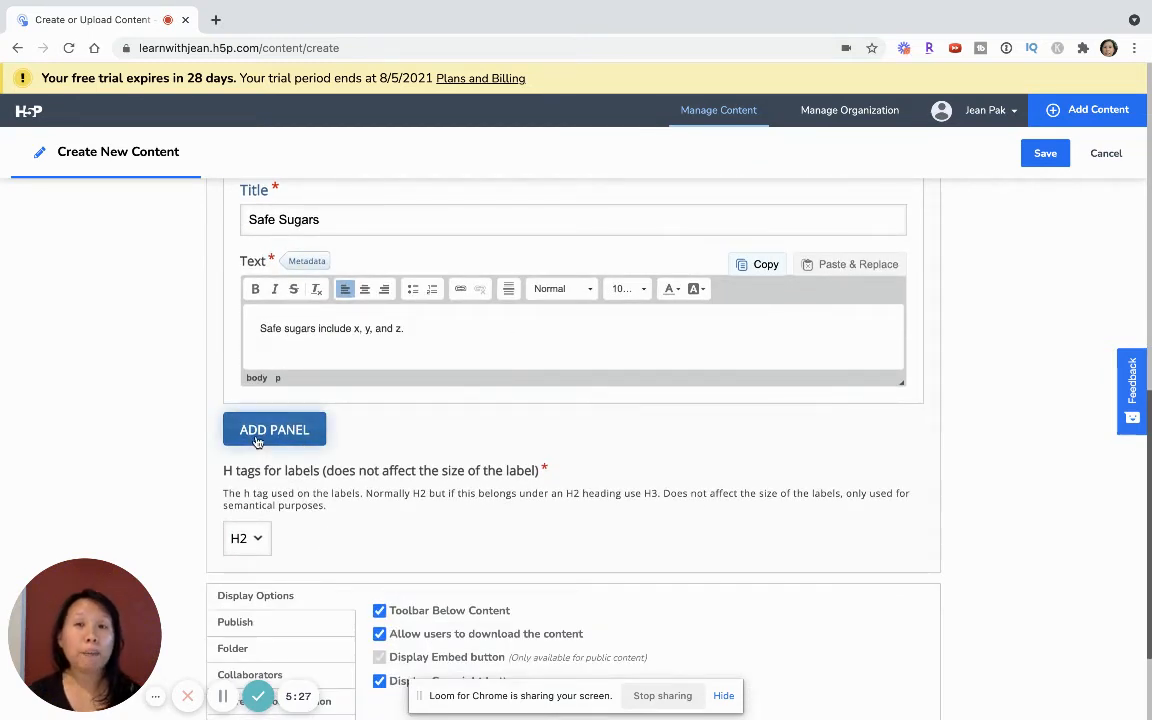
click(257, 438)
click(309, 501)
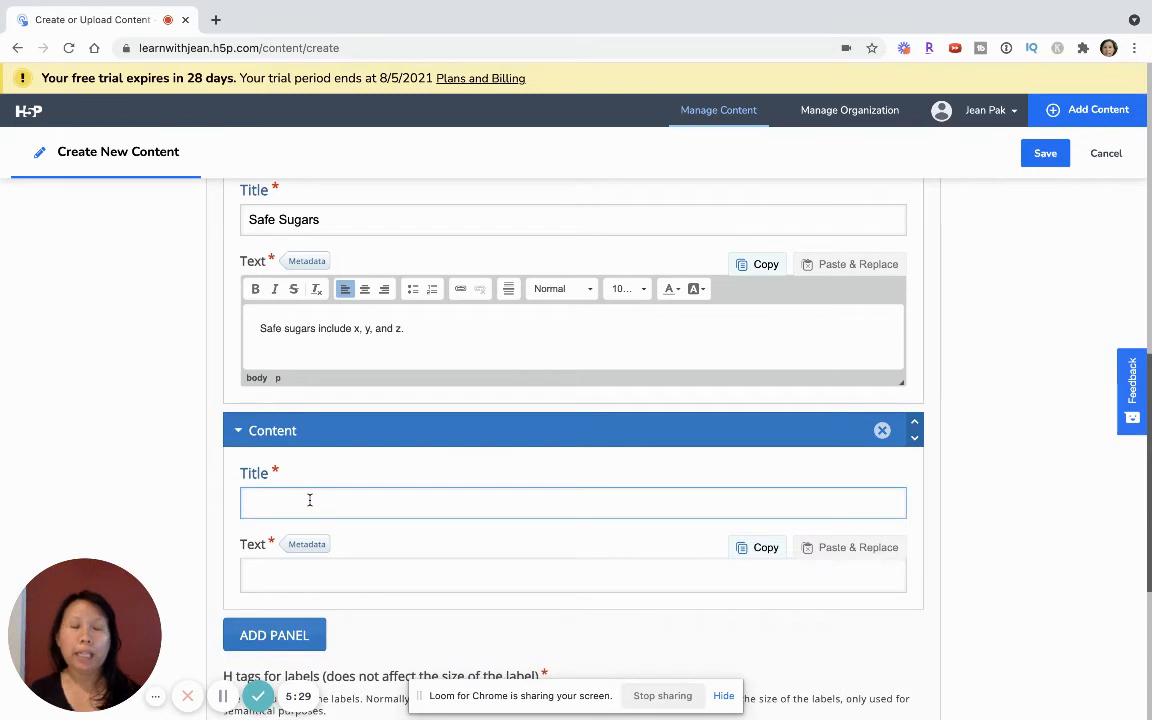
text(Bet)
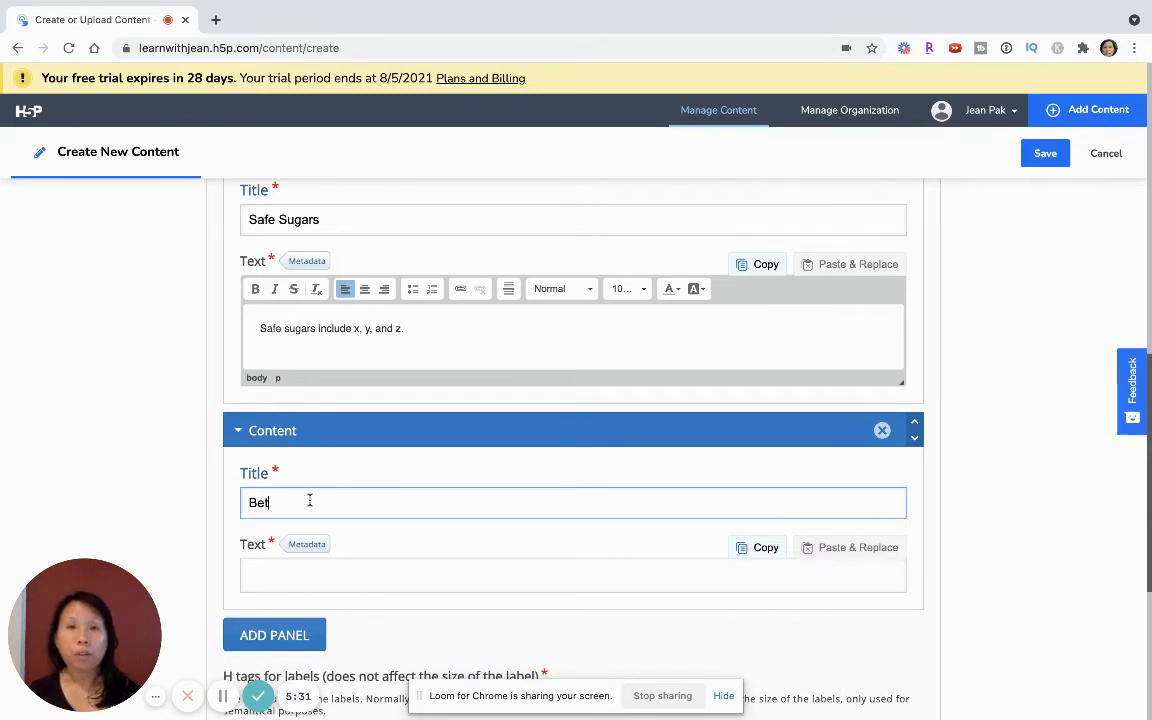
text(ter Sugars)
Enter the "Better Sugars" panel's text: "These are better sugars to consume, x y and zz.".
click(280, 572)
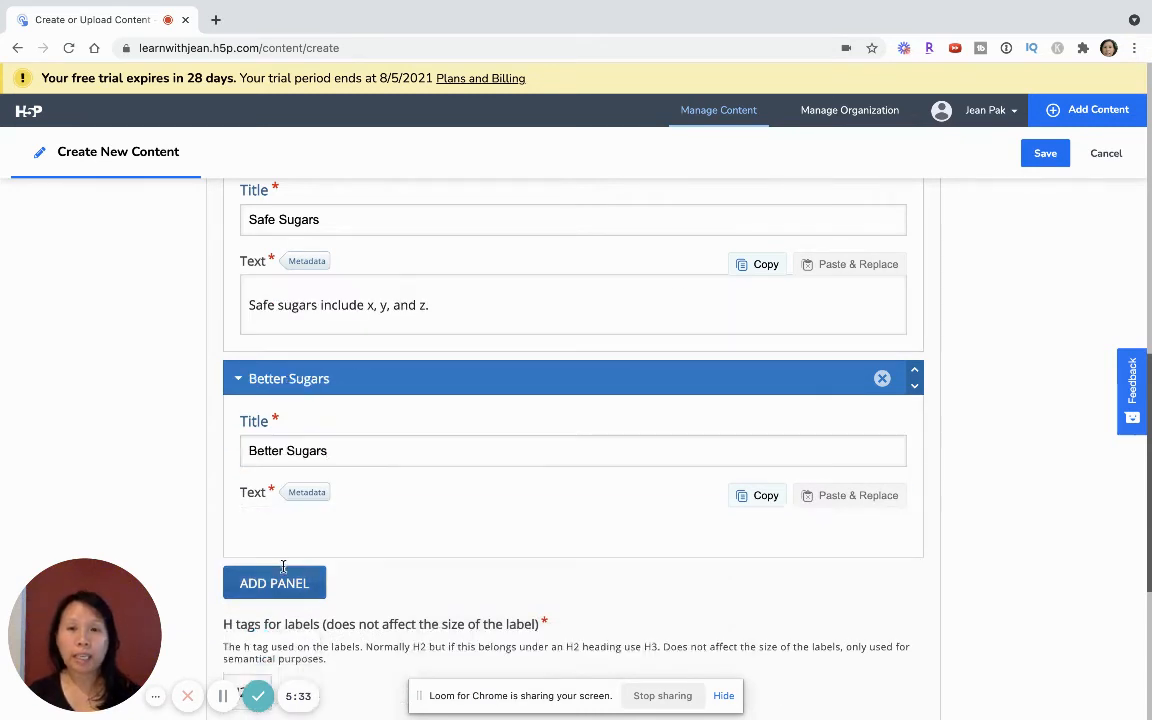
text(These a)
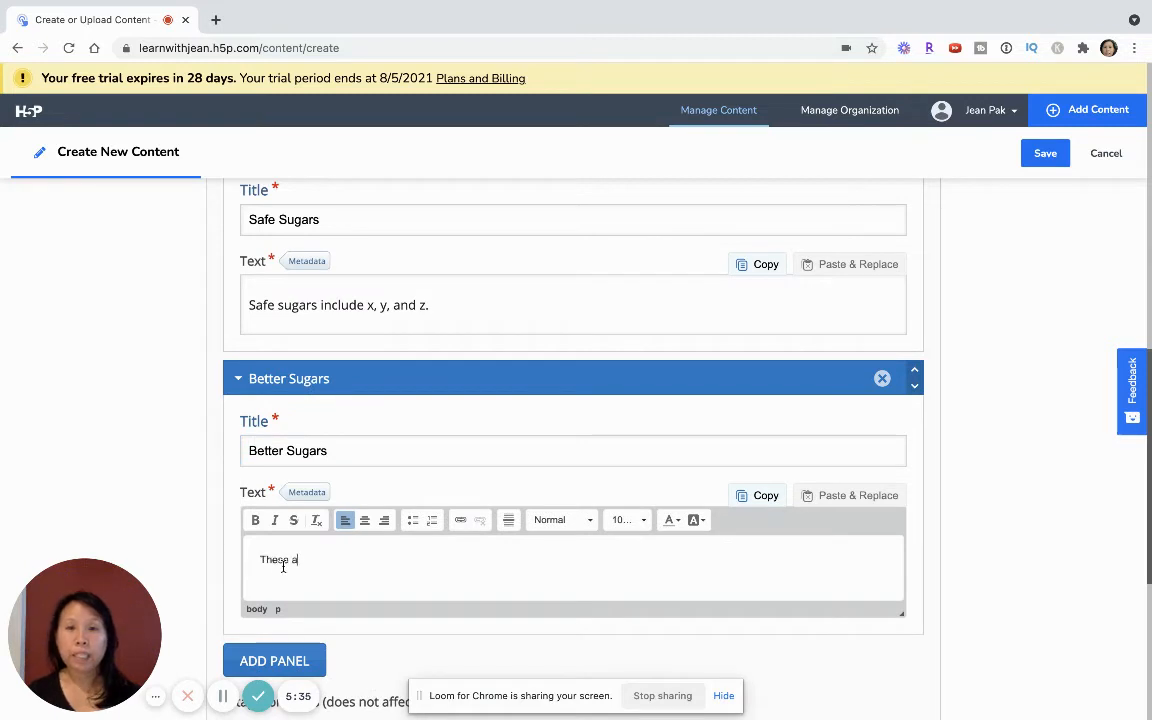
text(re better sugars )
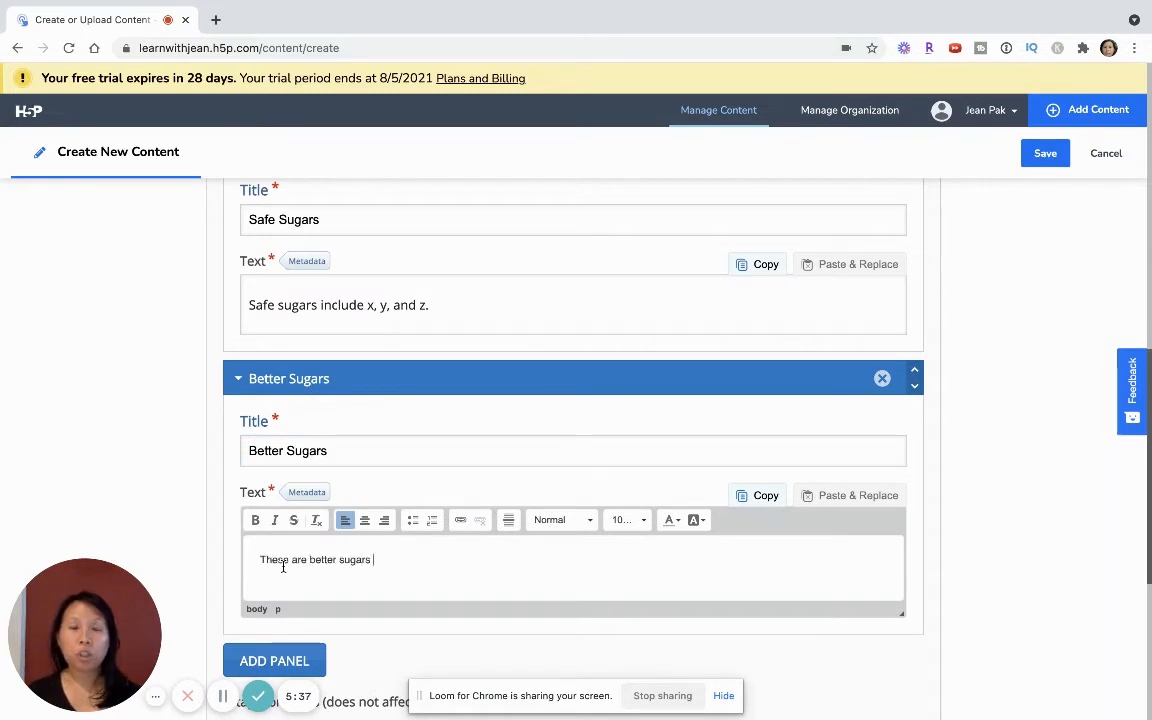
text(to consume, x y)
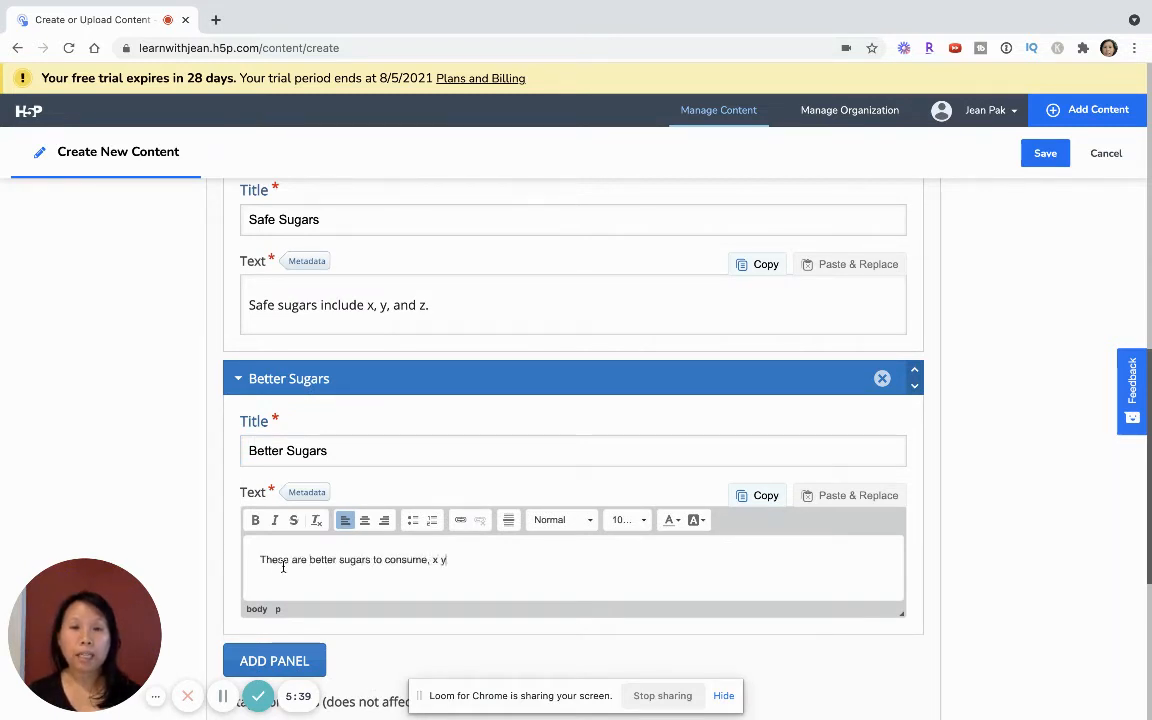
text( and zz.)
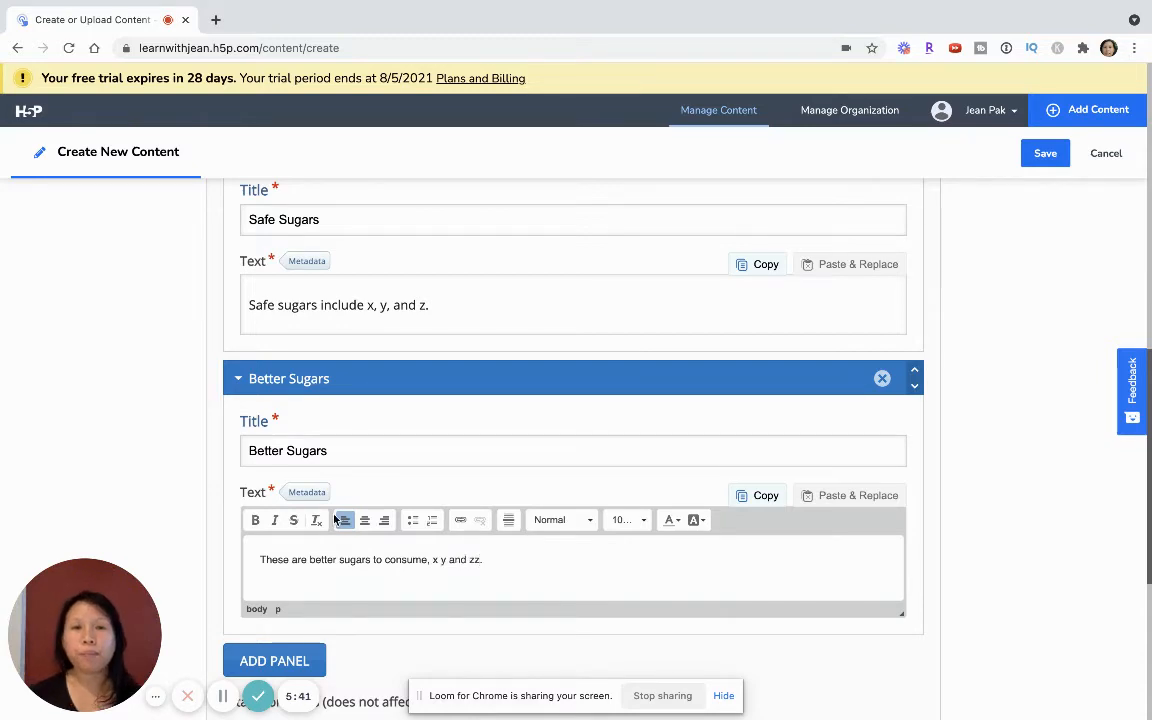
Examine the H tag setting for the panel labels and its available heading levels without changing the selection.
scroll(334, 519, down, 4)
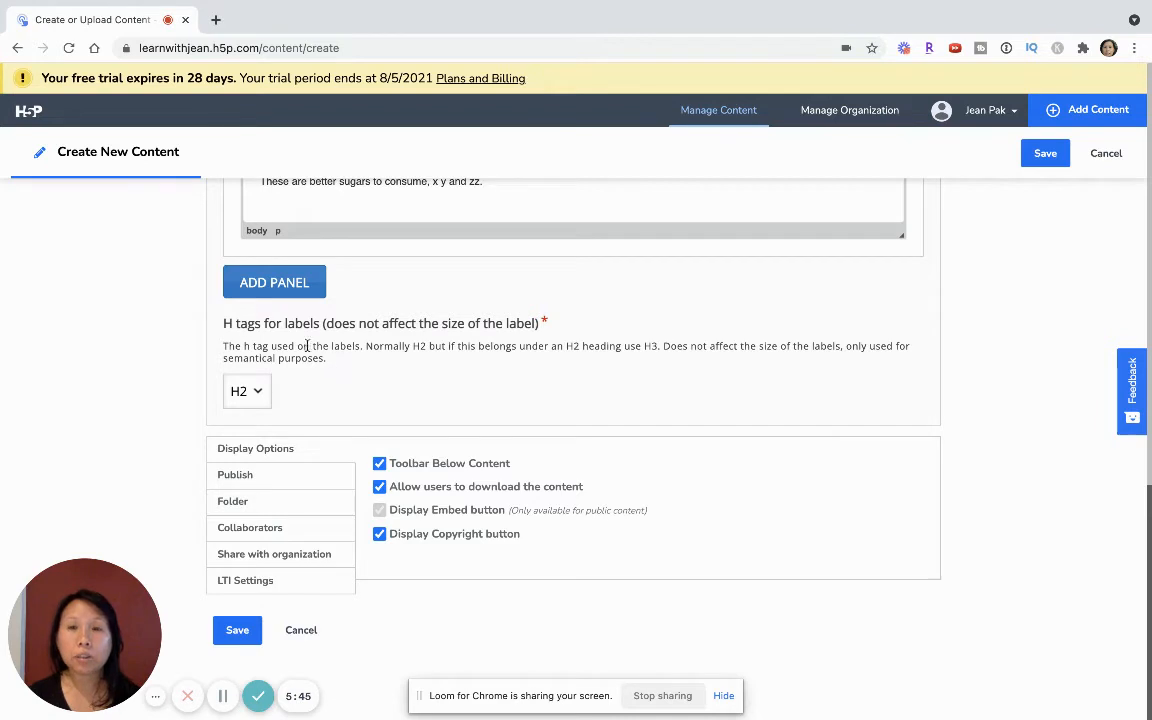
drag(236, 331, 354, 336)
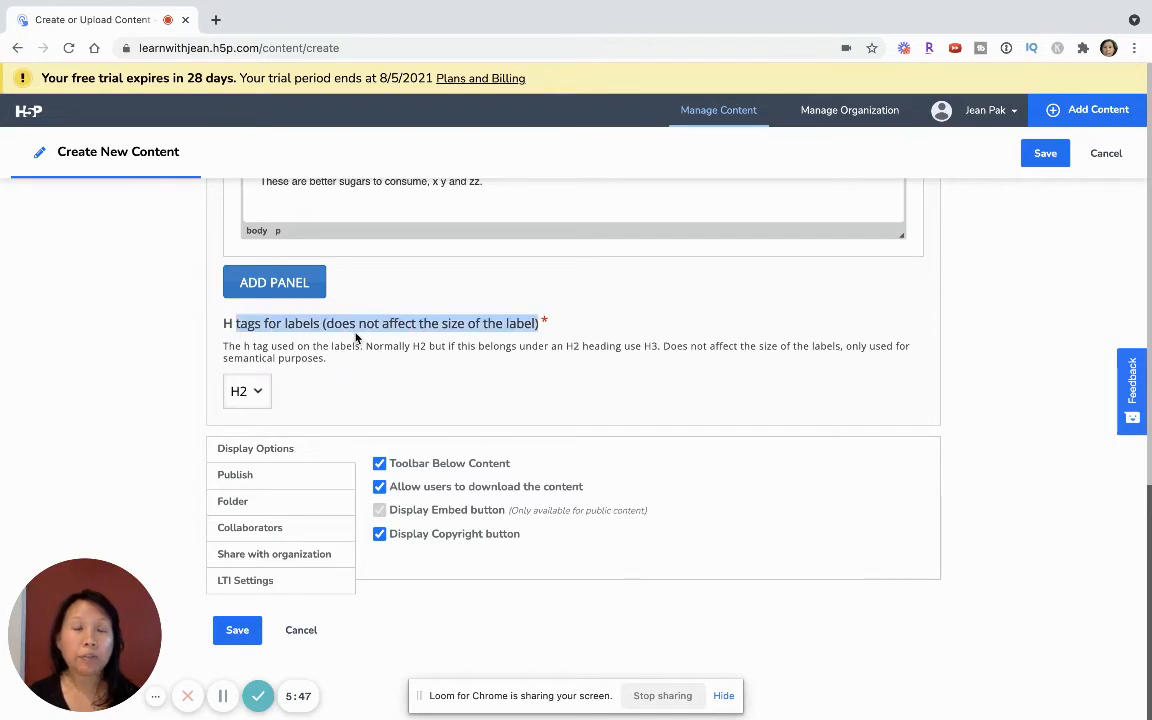
click(254, 393)
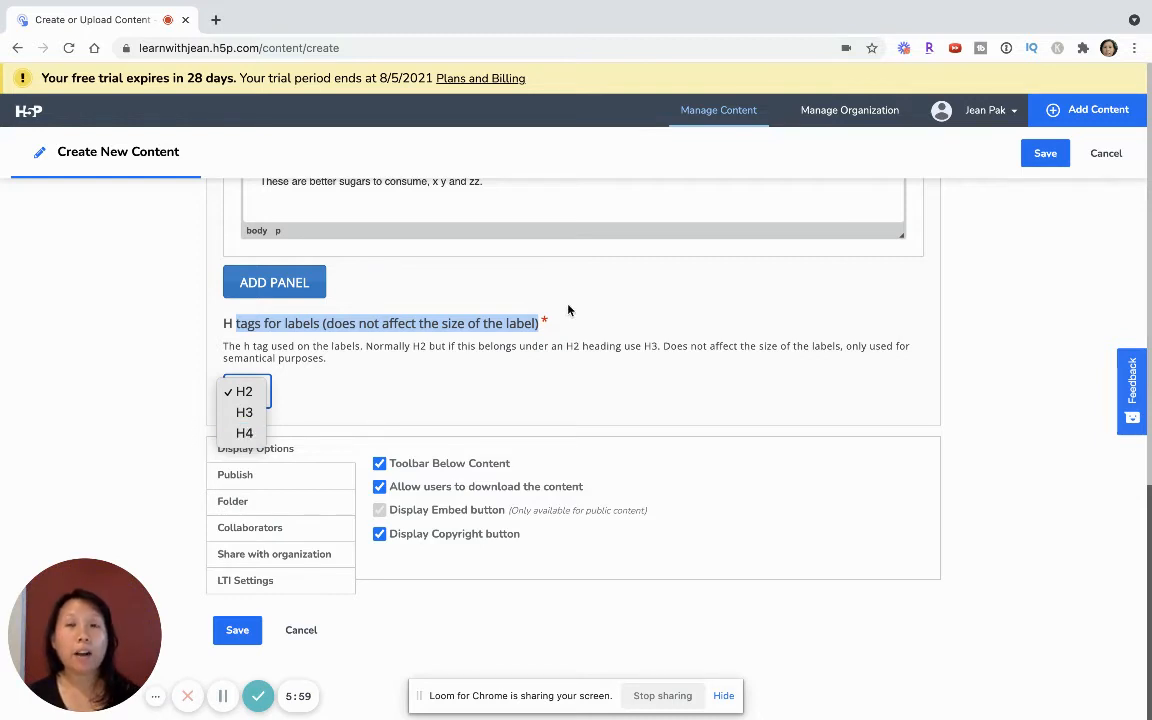
click(431, 294)
scroll(431, 294, up, 5)
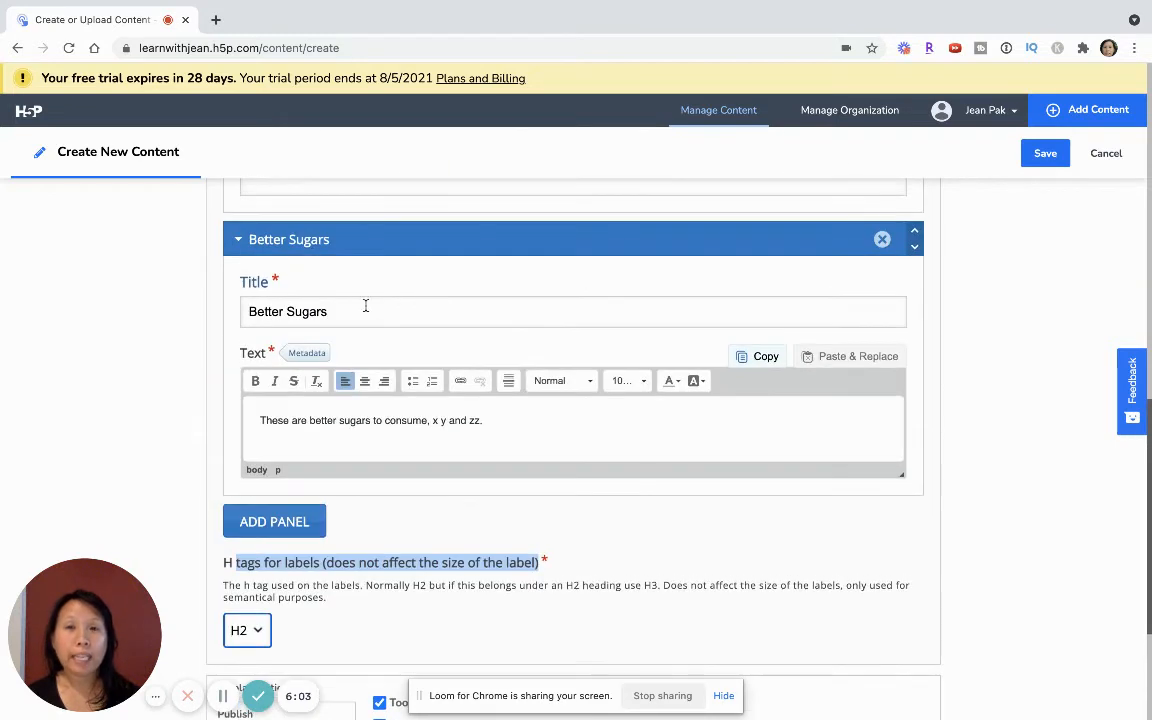
scroll(367, 309, down, 3)
scroll(367, 309, down, 1)
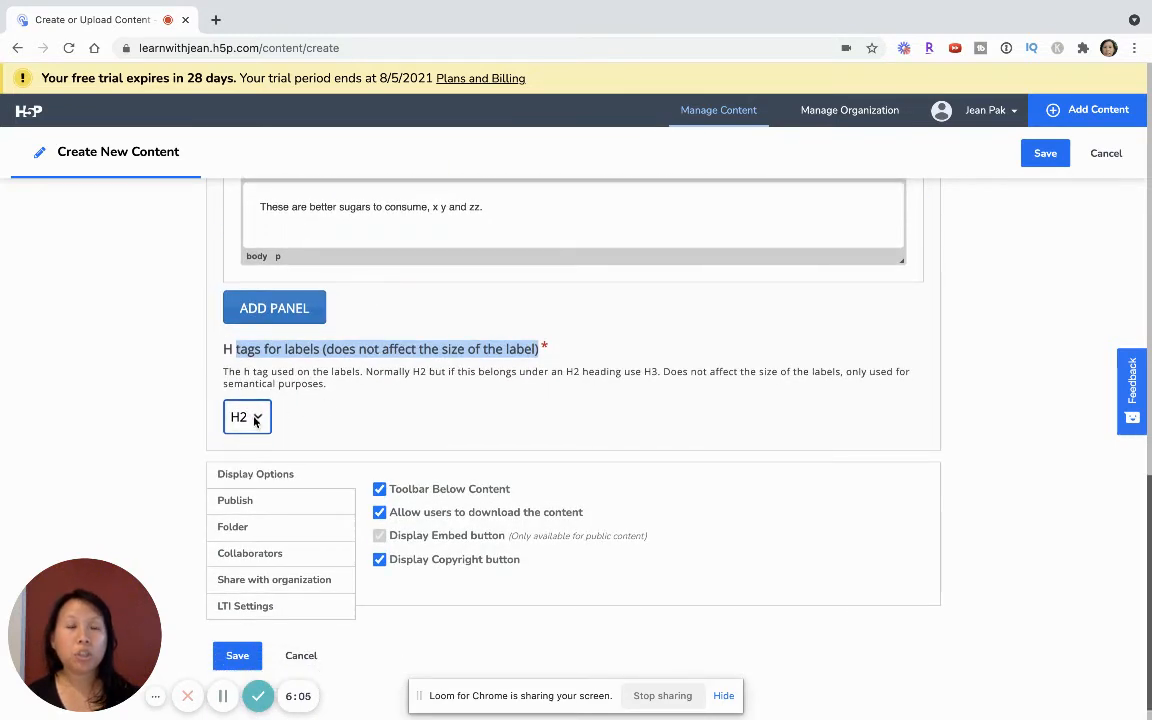
click(255, 420)
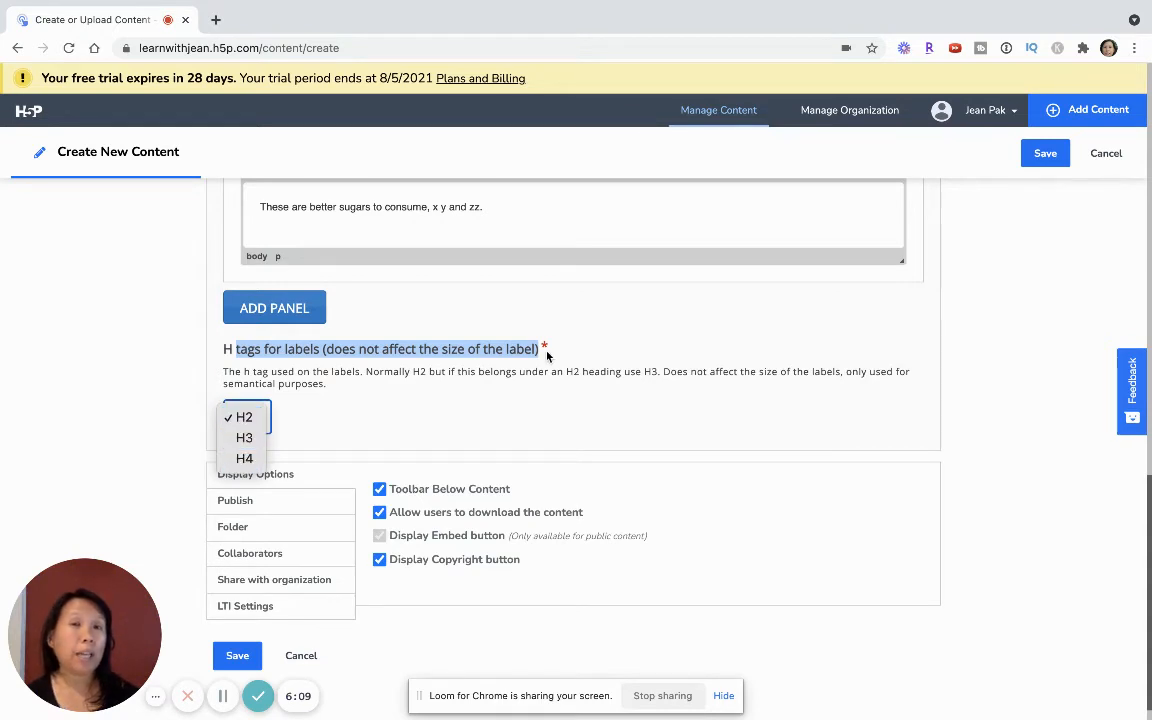
click(425, 393)
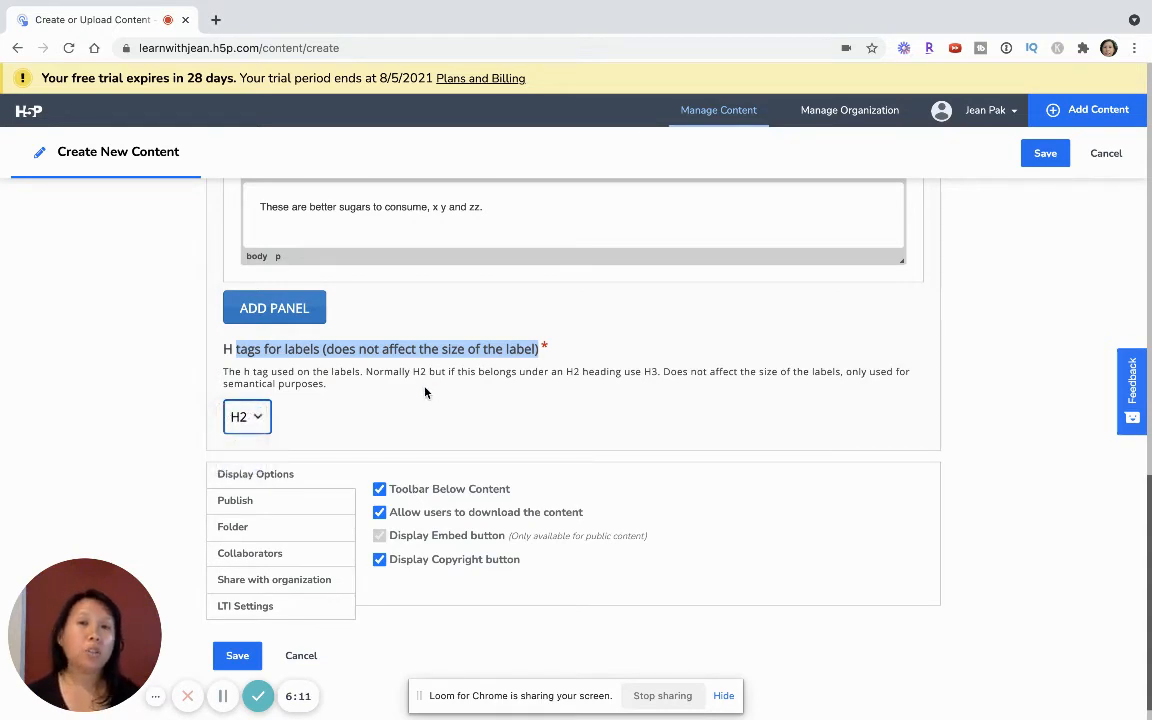
click(254, 419)
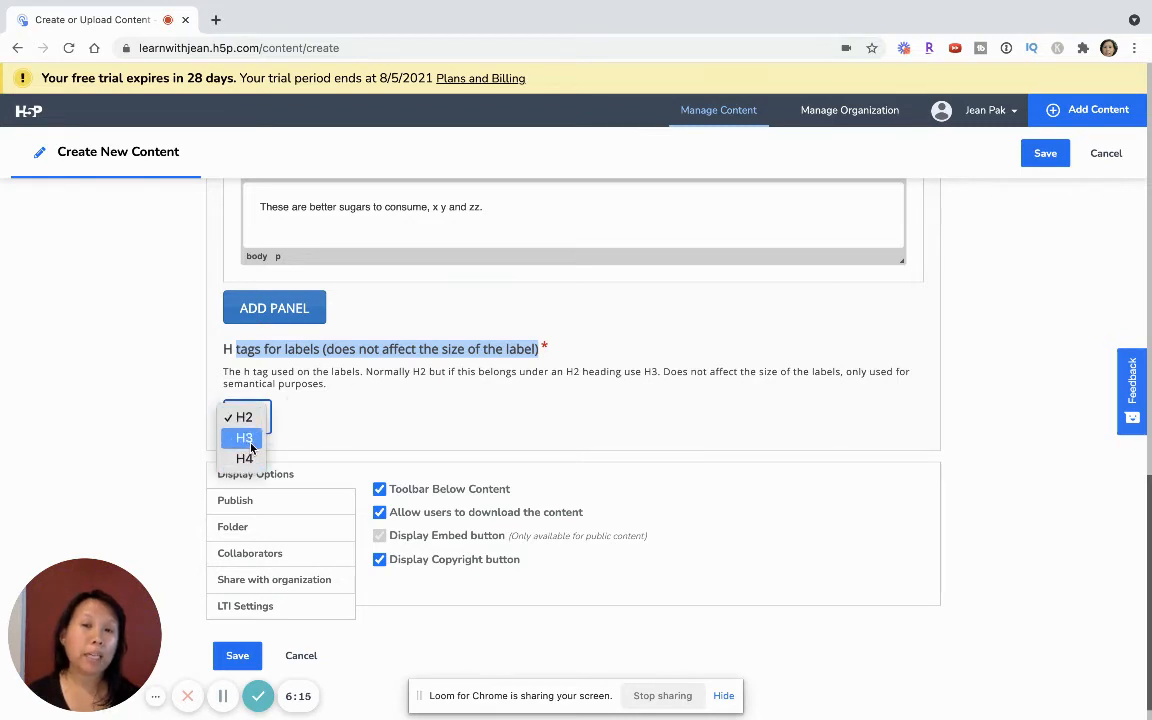
click(397, 415)
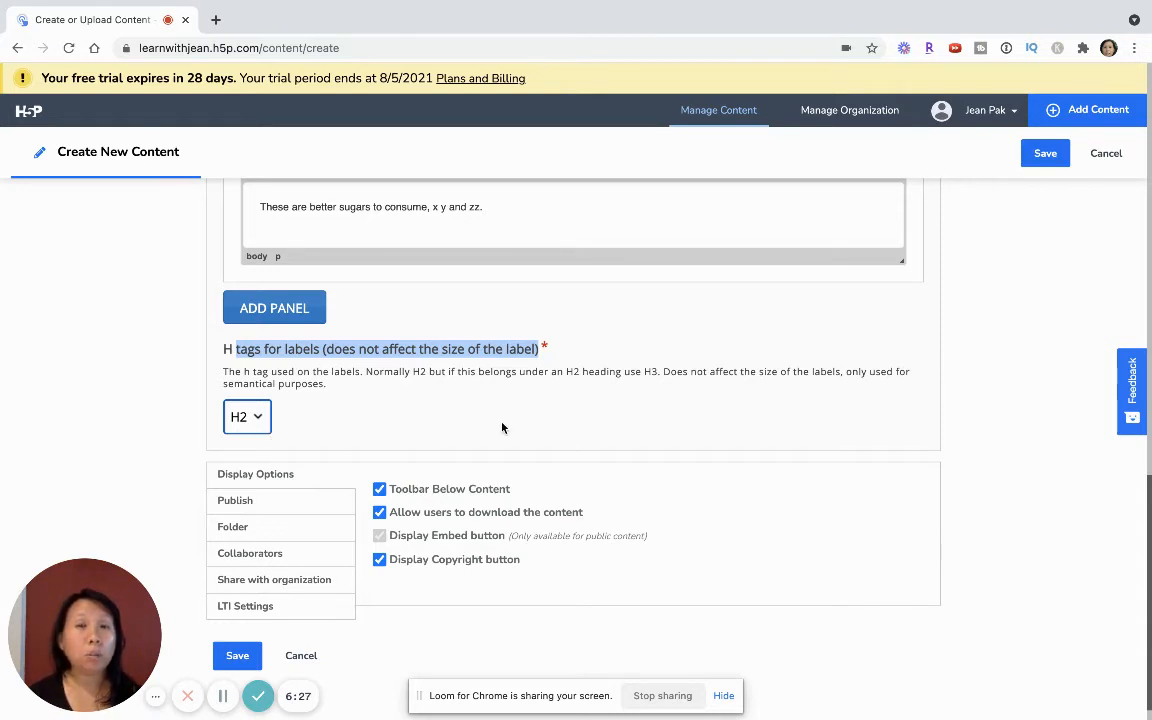
click(245, 417)
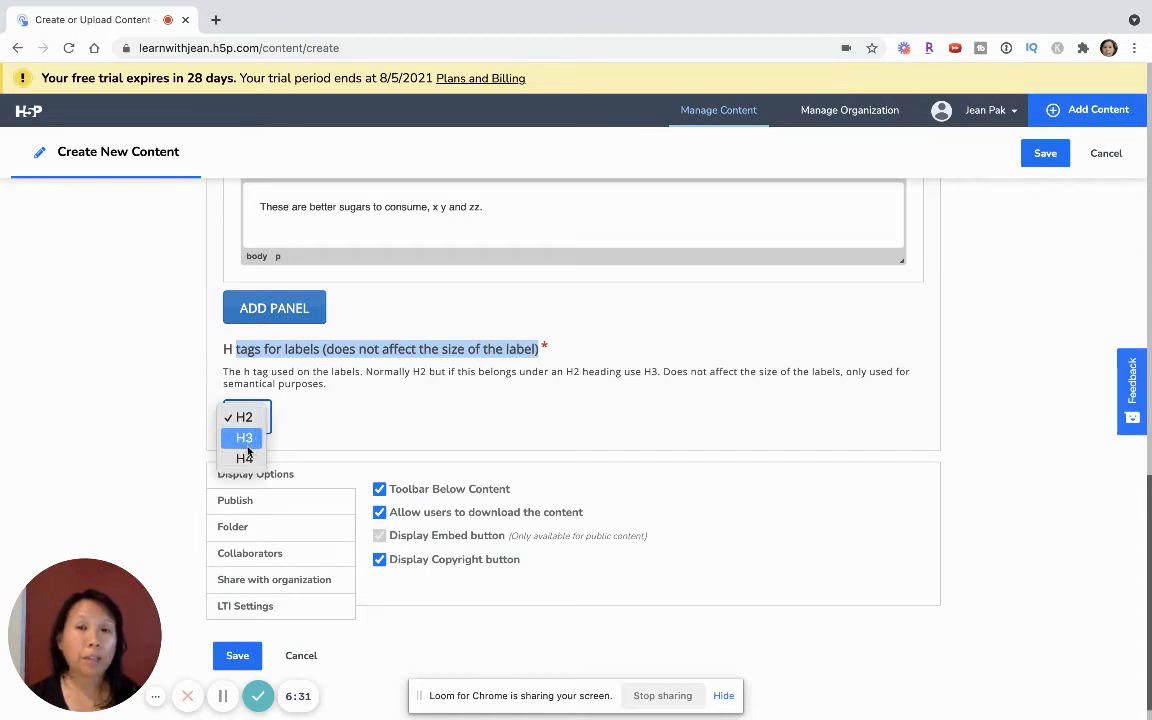
click(627, 386)
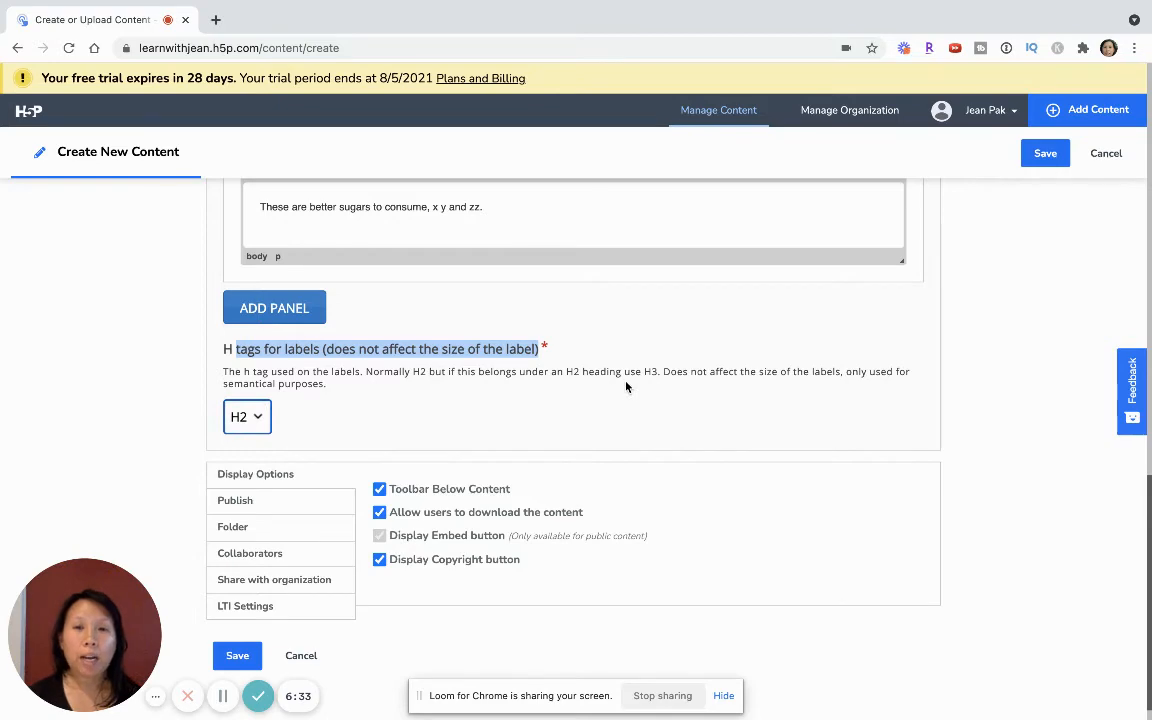
Save the "Basics of Sugar Health" accordion as a new content item.
scroll(627, 386, up, 15)
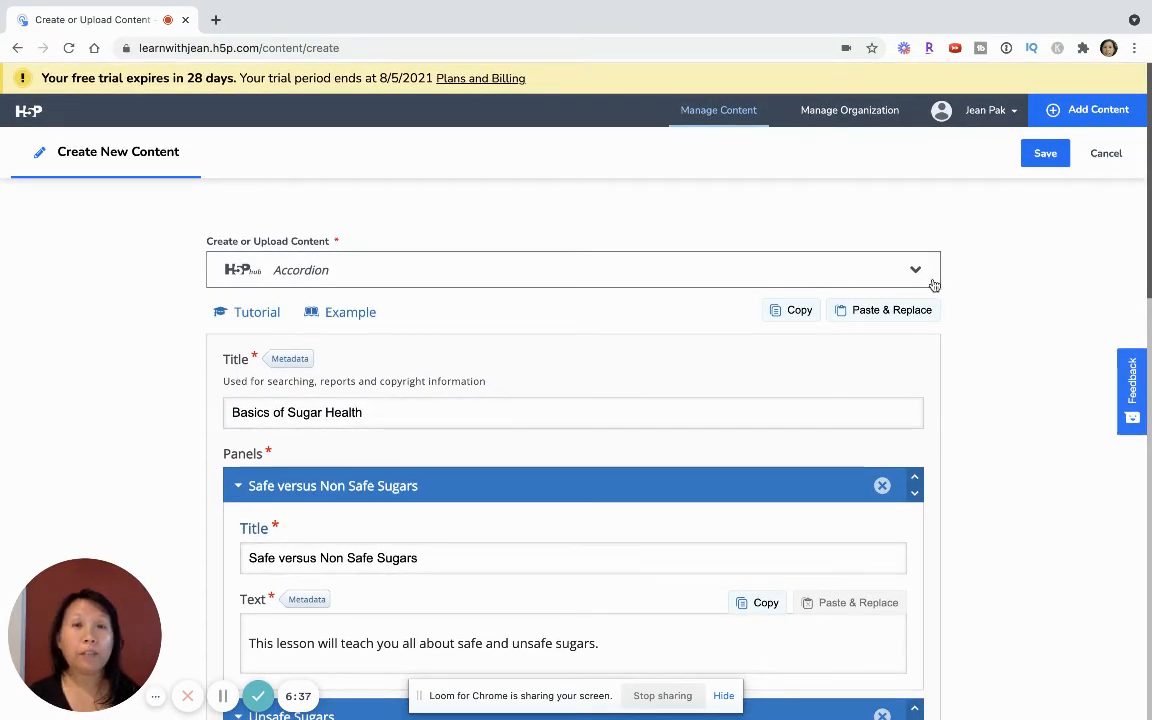
click(1044, 155)
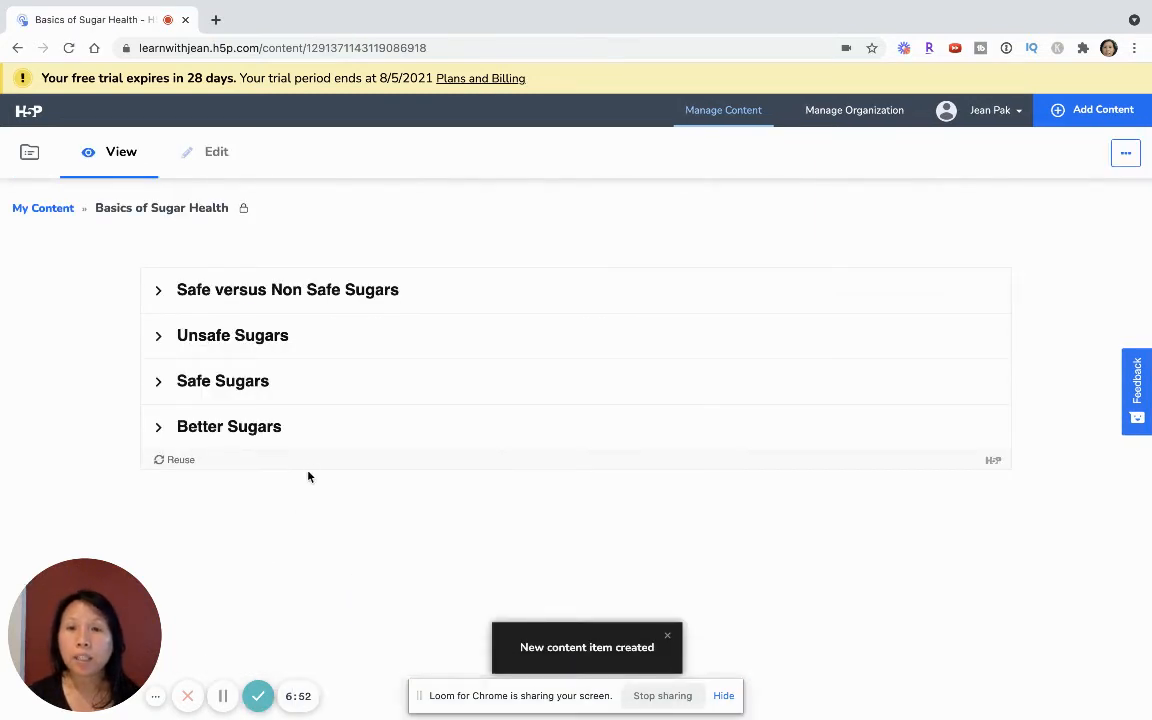
Go through the saved accordion twice, expanding each panel from "Safe versus Non Safe Sugars" to "Better Sugars" to check its text.
click(231, 295)
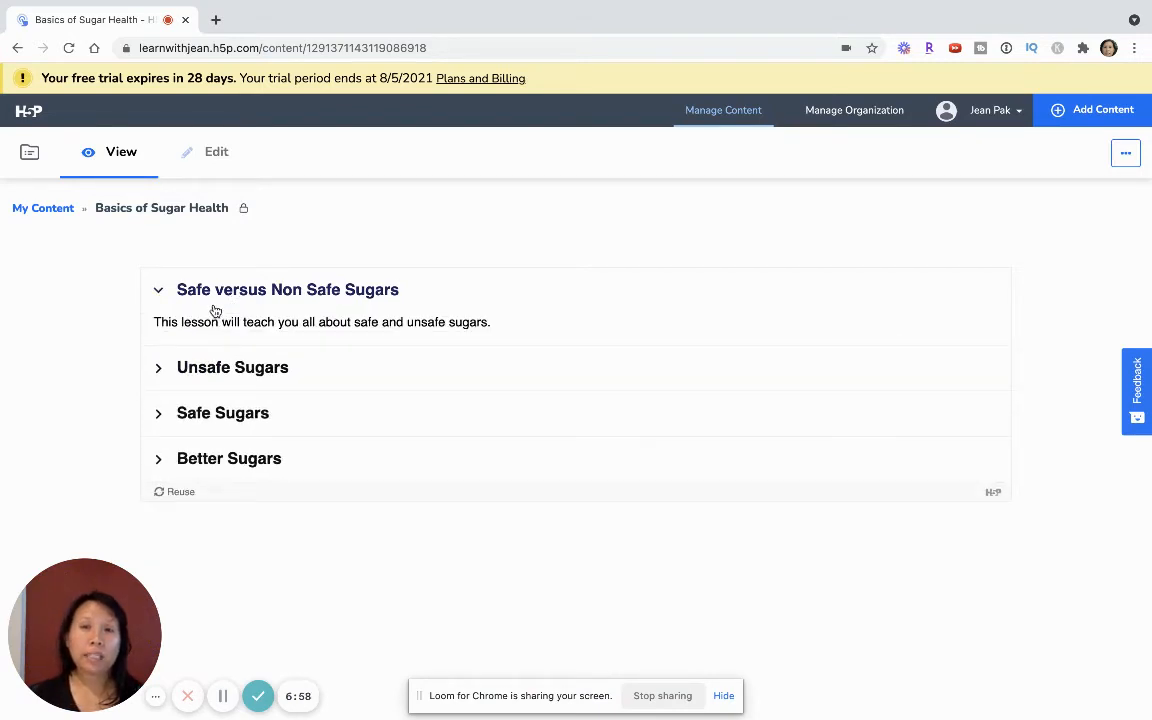
click(286, 370)
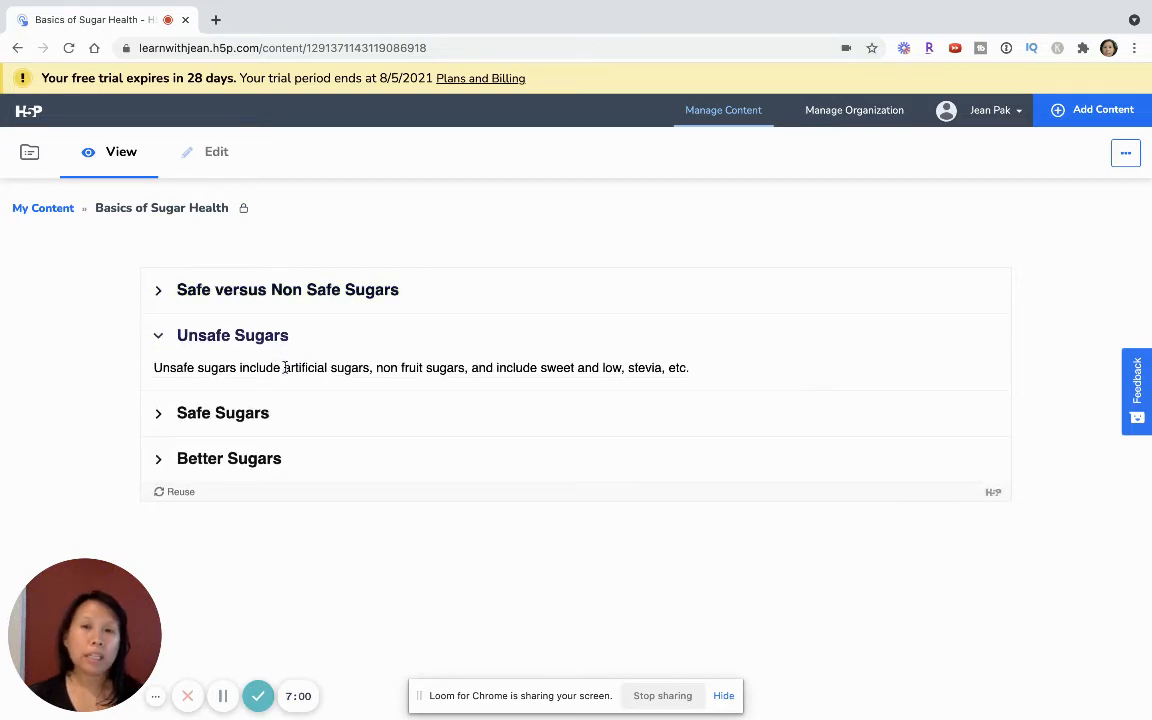
click(248, 414)
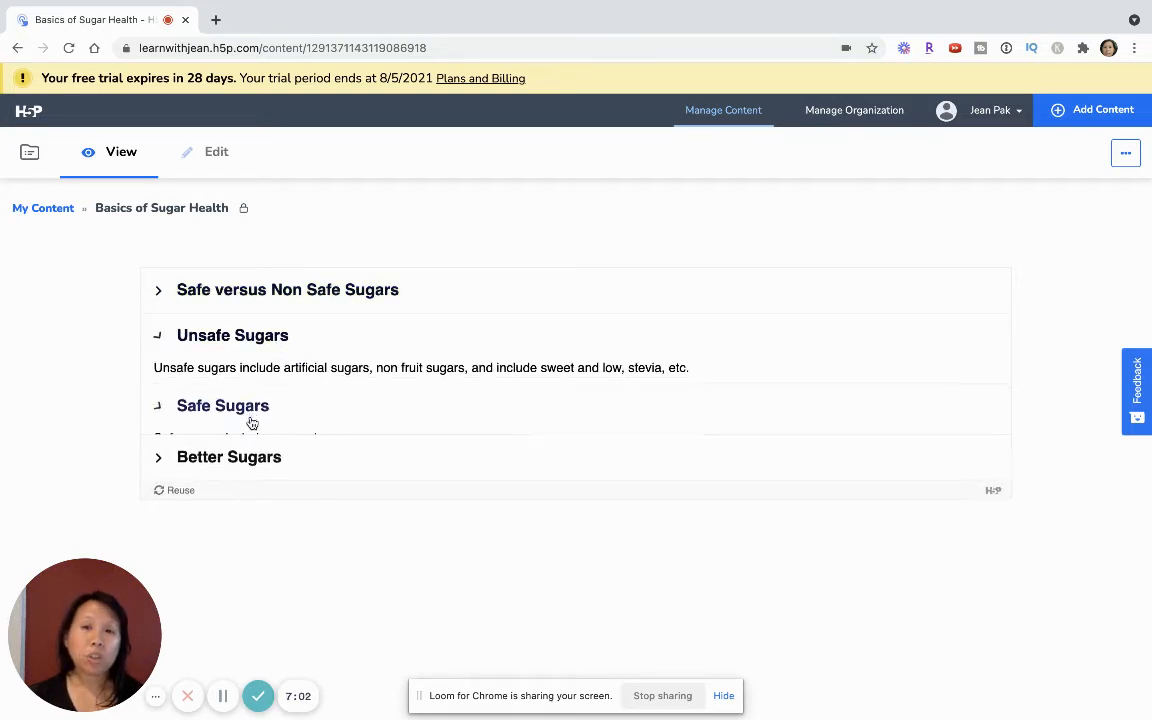
click(249, 460)
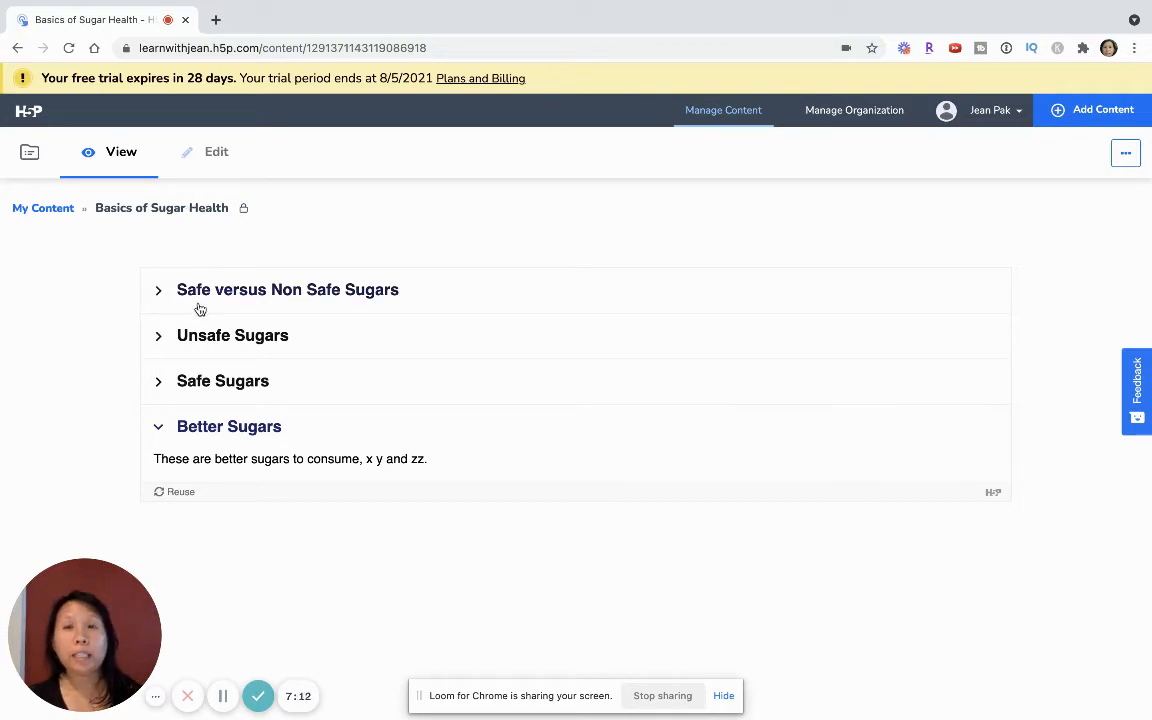
click(158, 290)
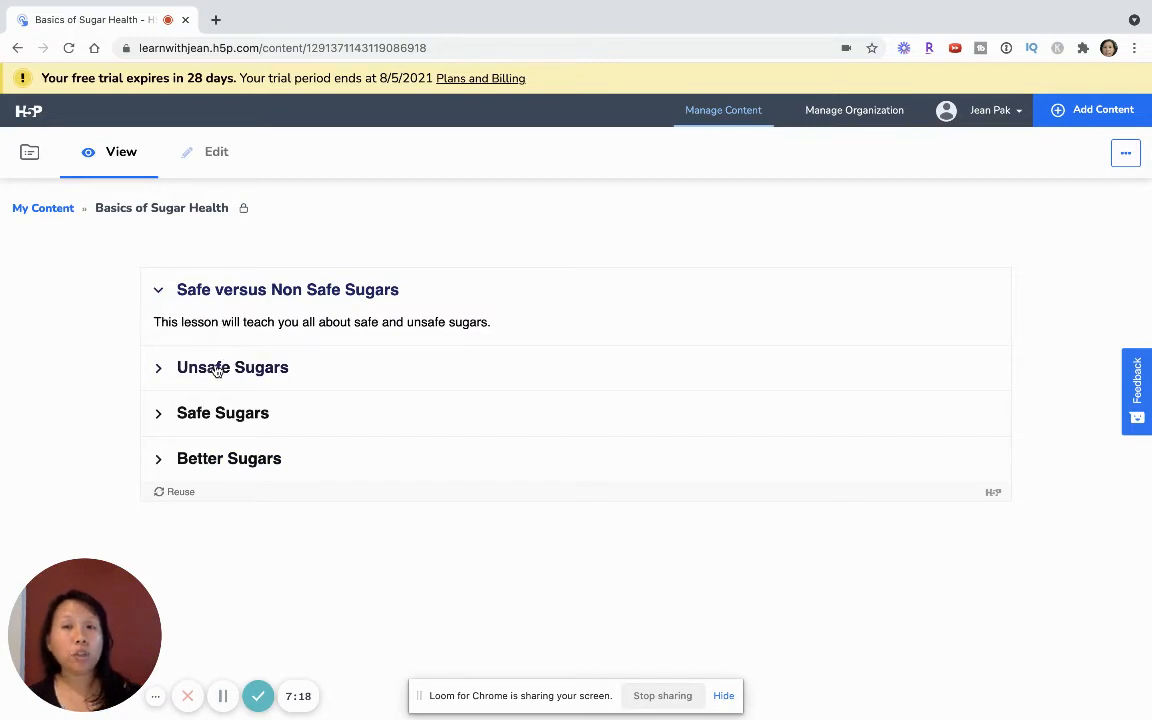
click(215, 368)
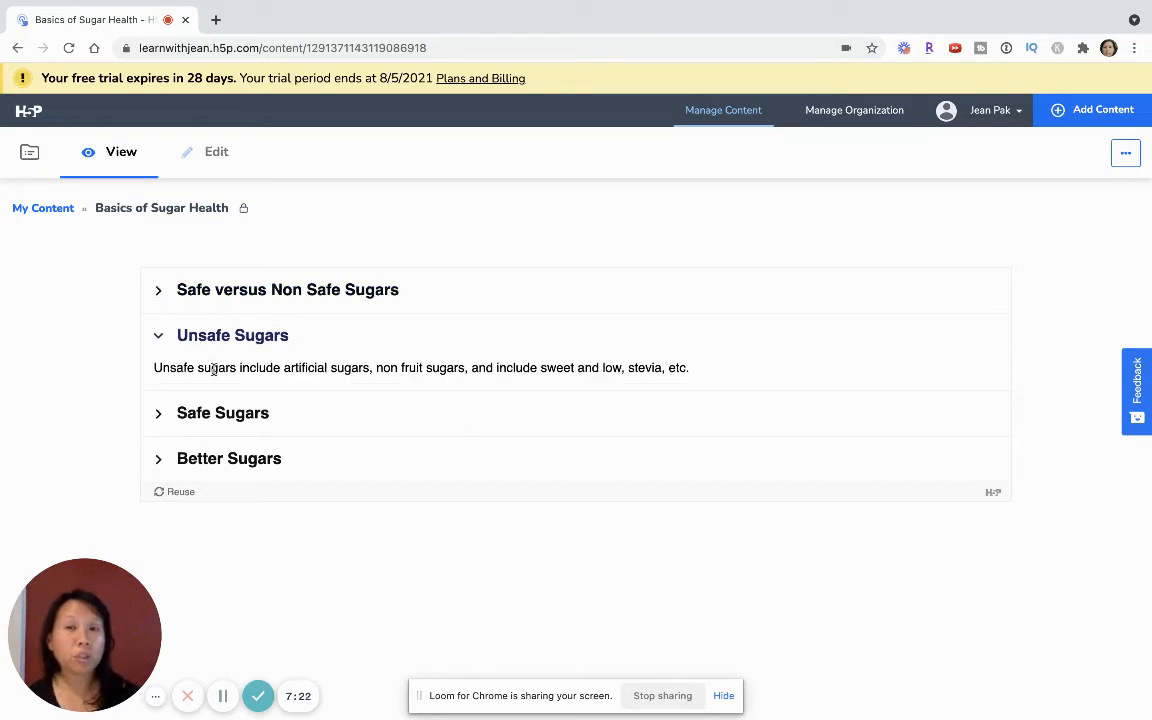
click(187, 413)
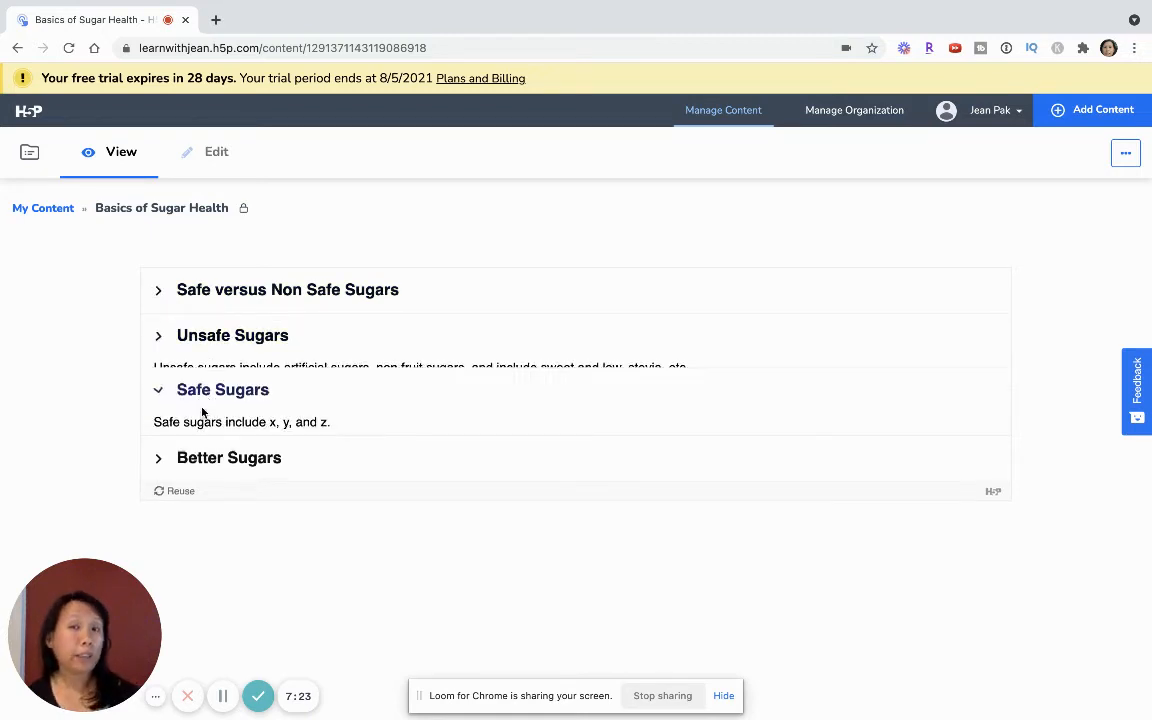
click(257, 458)
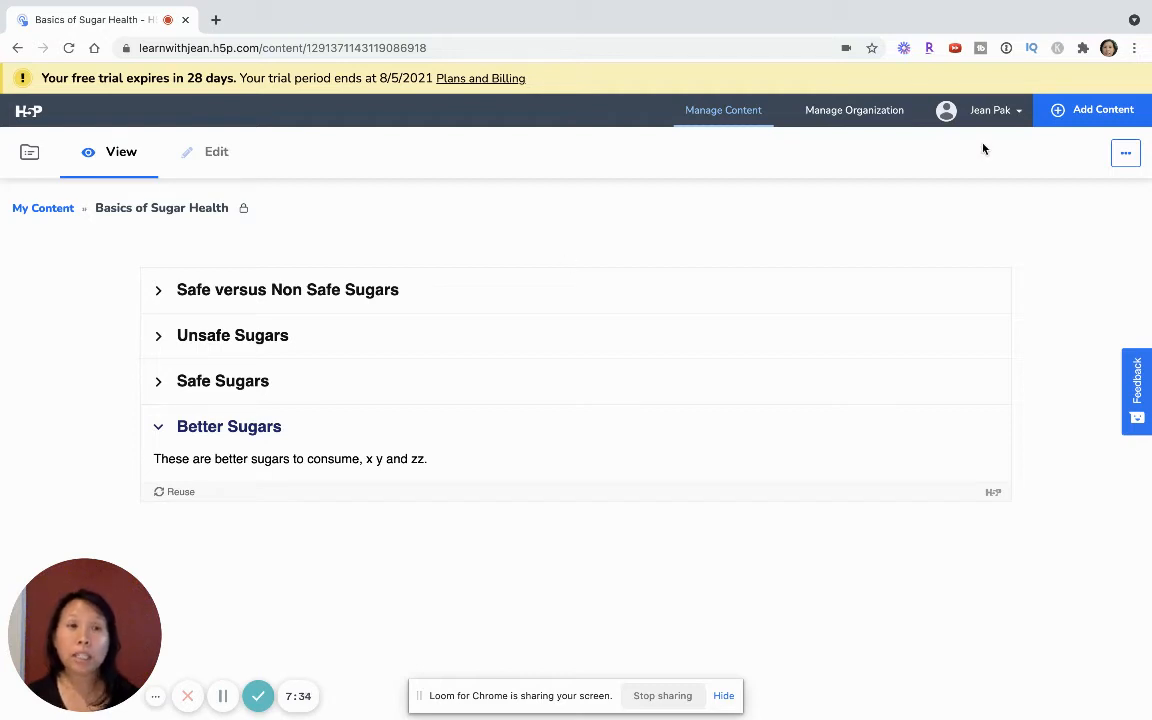
Update the publishing status of "Basics of Sugar Health" to Protected.
click(1124, 155)
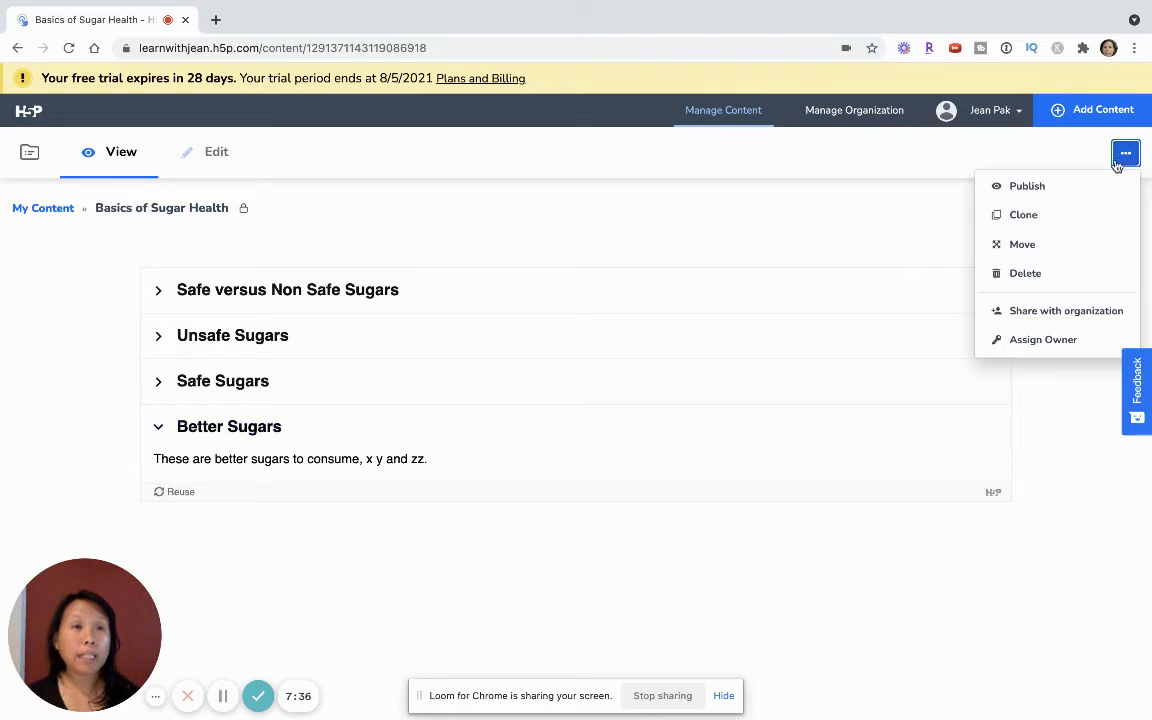
click(1044, 188)
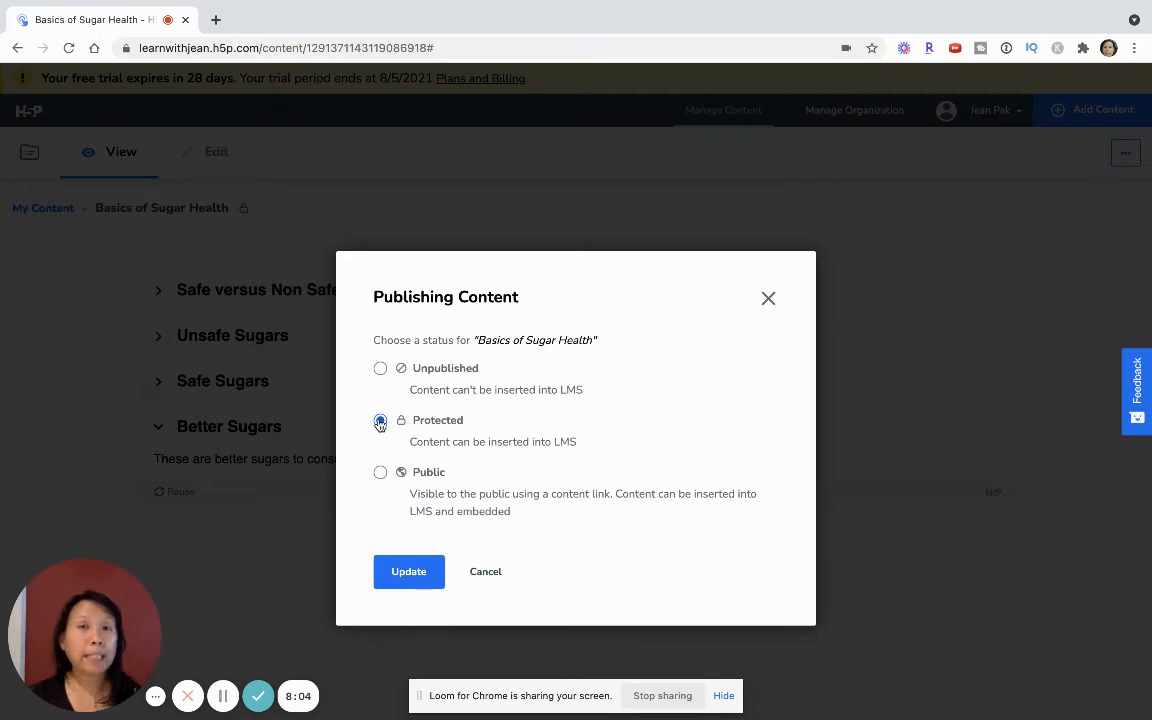
click(410, 577)
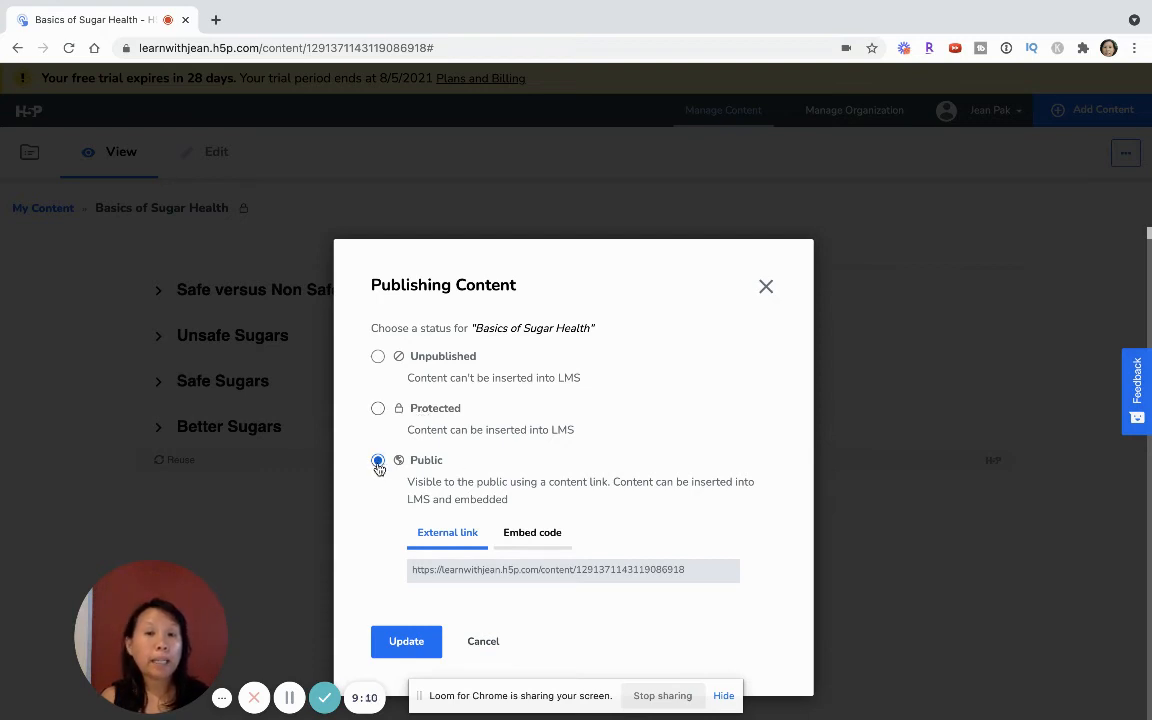
Show the embed code under the accordion's Public publishing option and select it for copying.
click(532, 532)
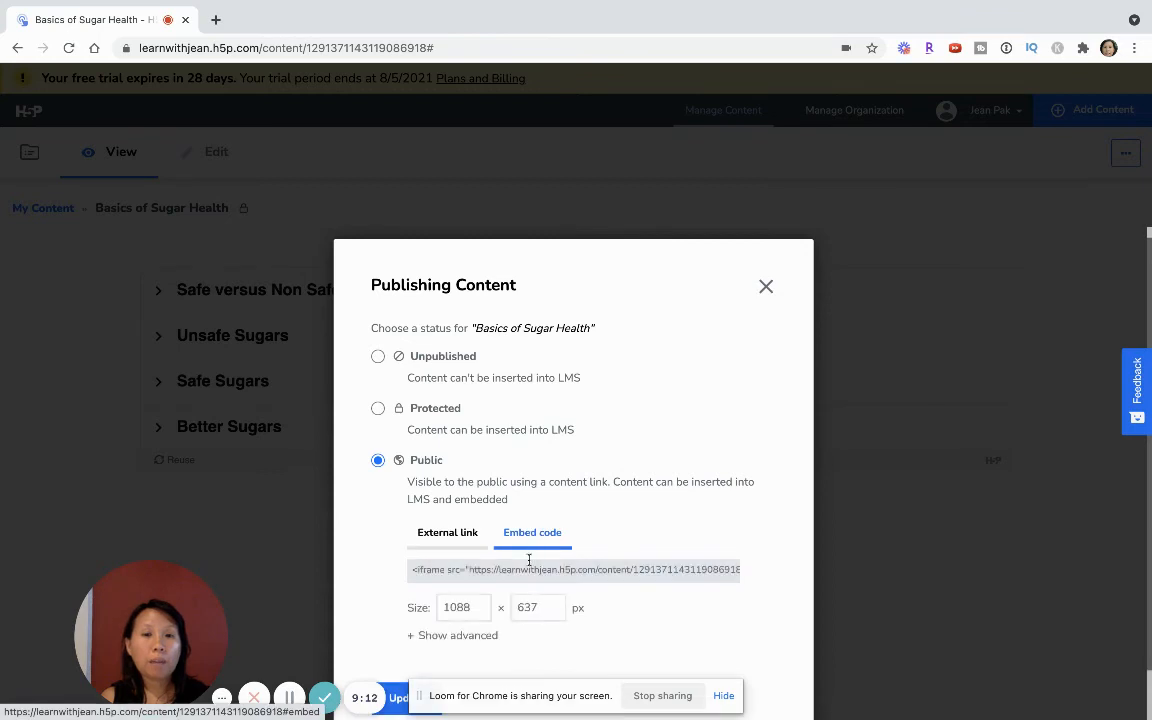
click(530, 569)
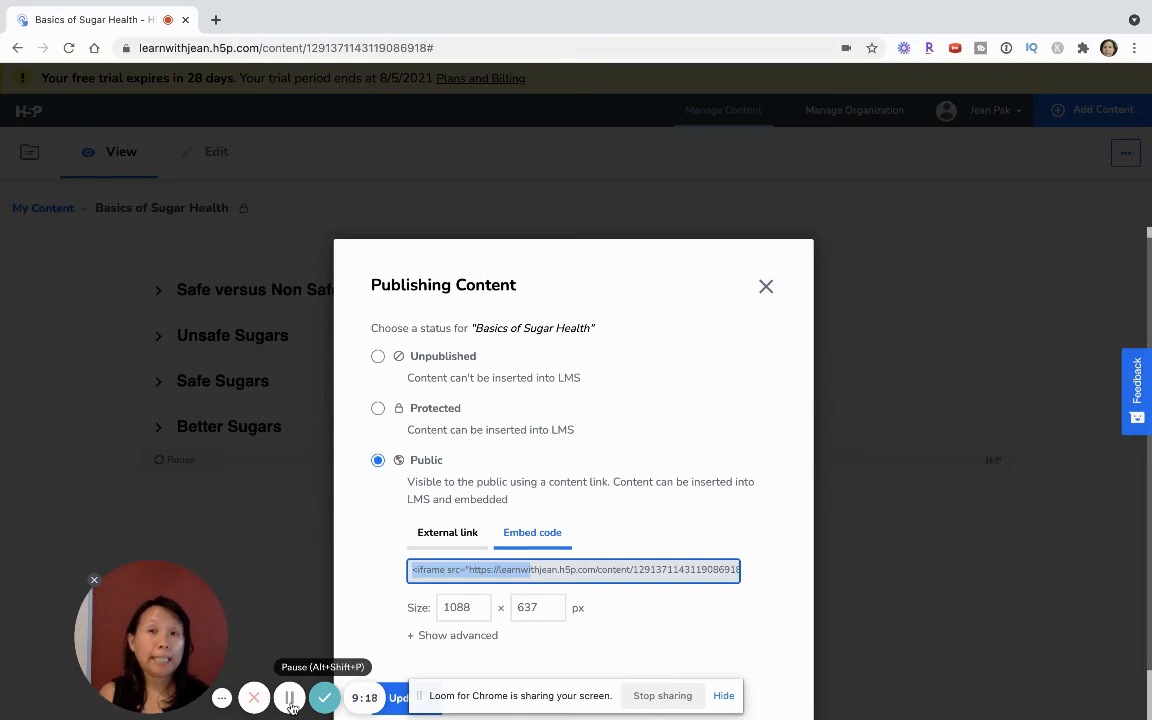
click(290, 704)
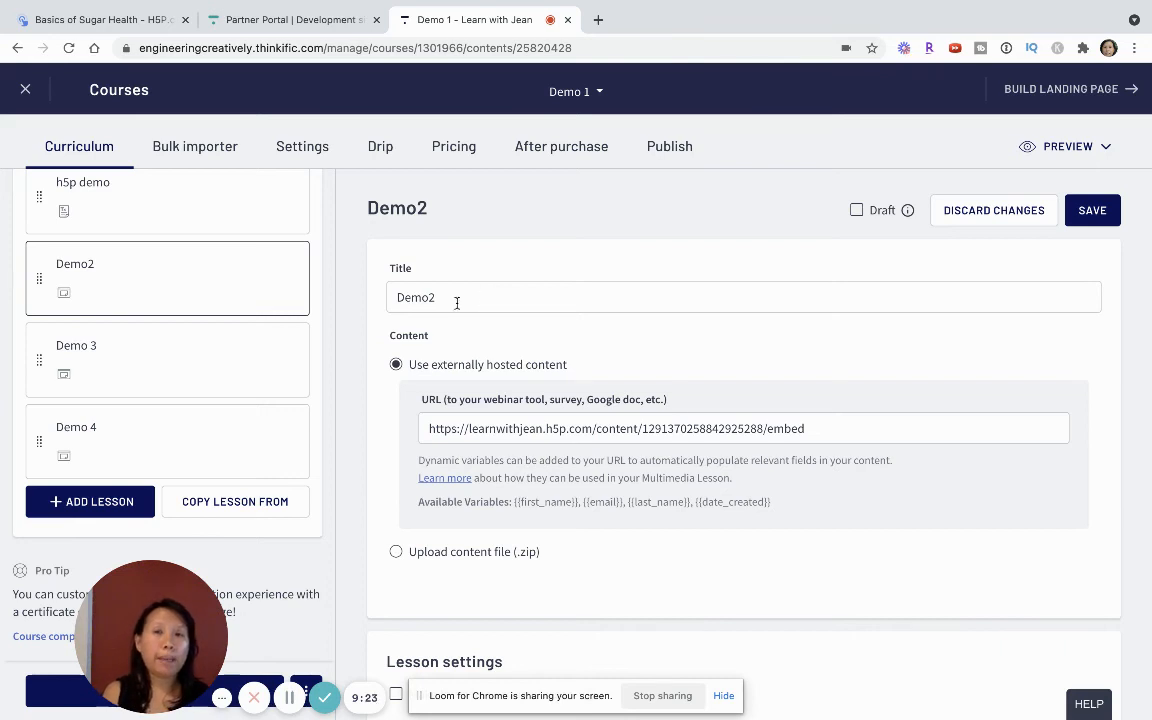
In the Thinkific course "Demo 1", add a Multimedia lesson to Chapter 1 and title it "New Demo 2".
click(637, 427)
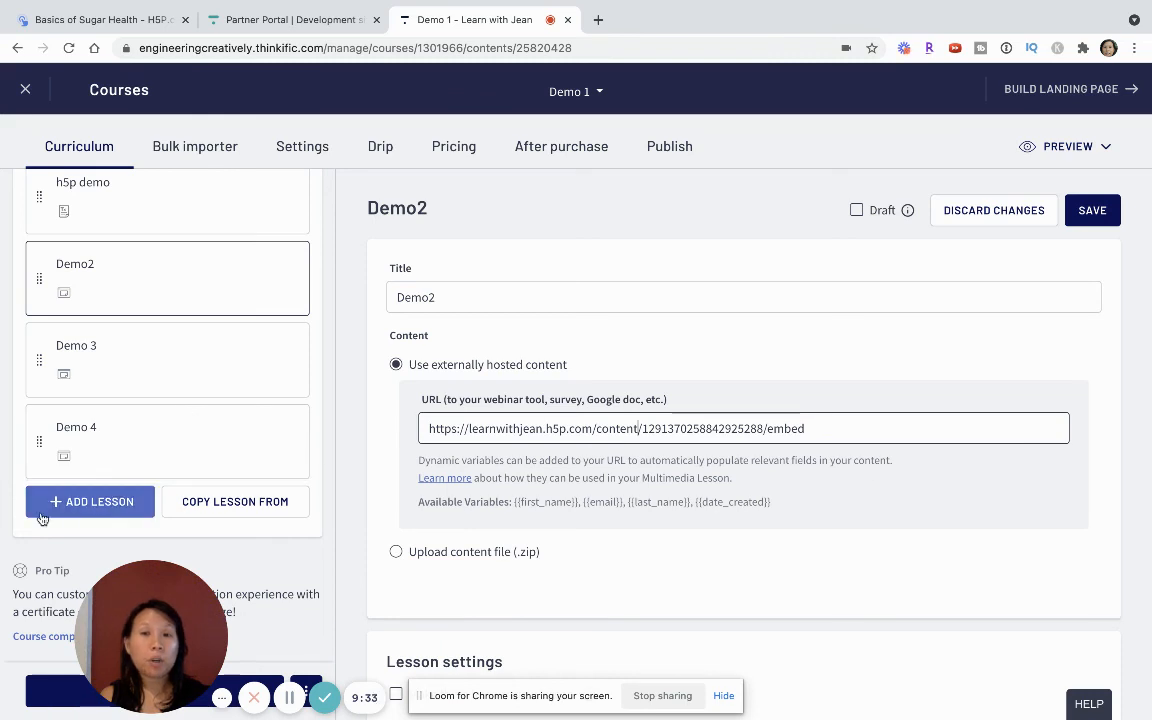
click(81, 511)
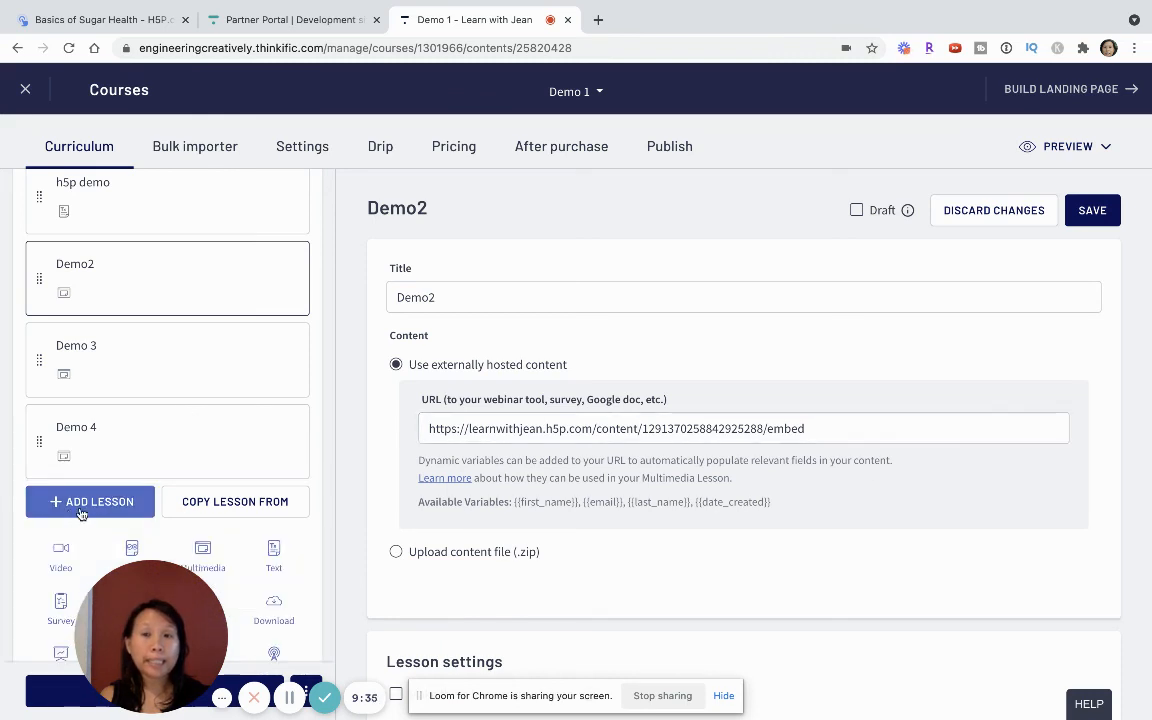
click(213, 562)
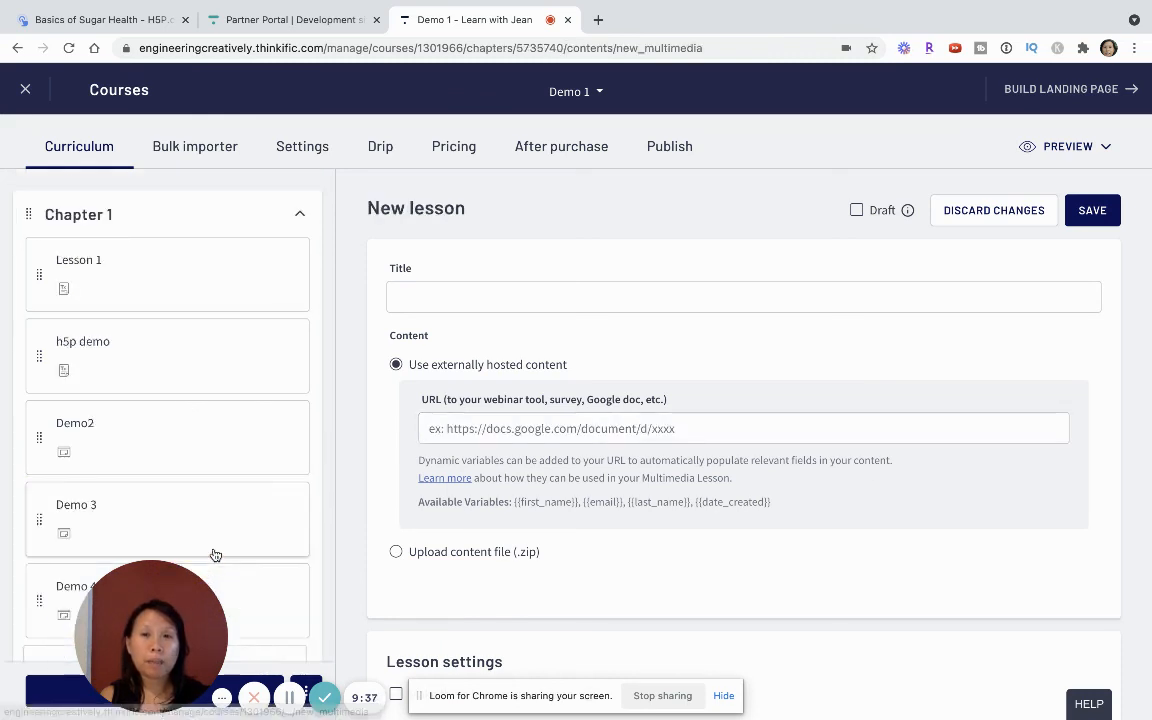
click(445, 292)
text(New Demo 2)
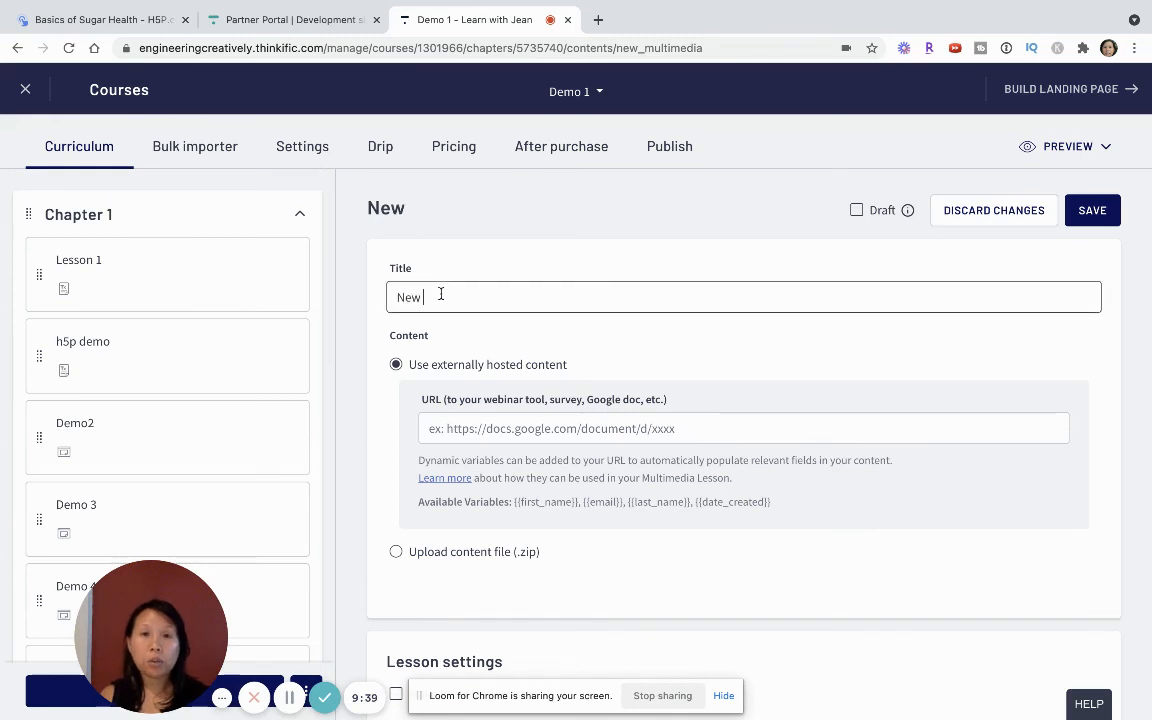
click(466, 418)
text(<iframe src="https://learnwi)
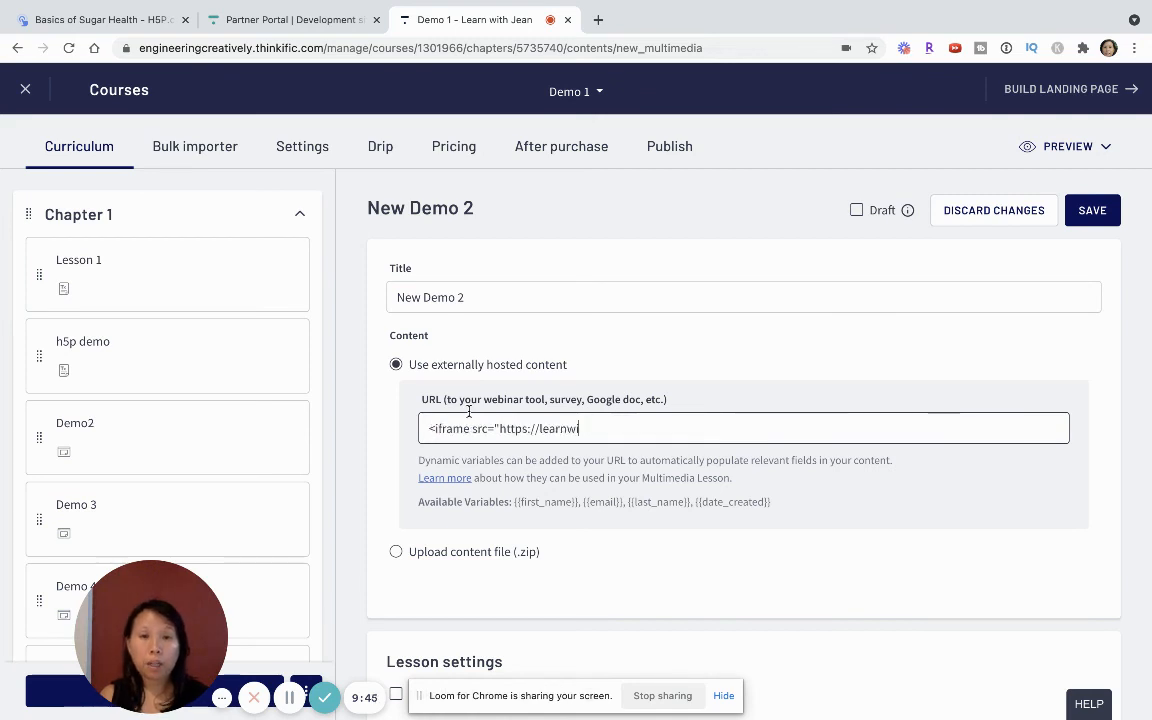
key(ctrl+a)
key(ctrl+c)
key(BackSpace)
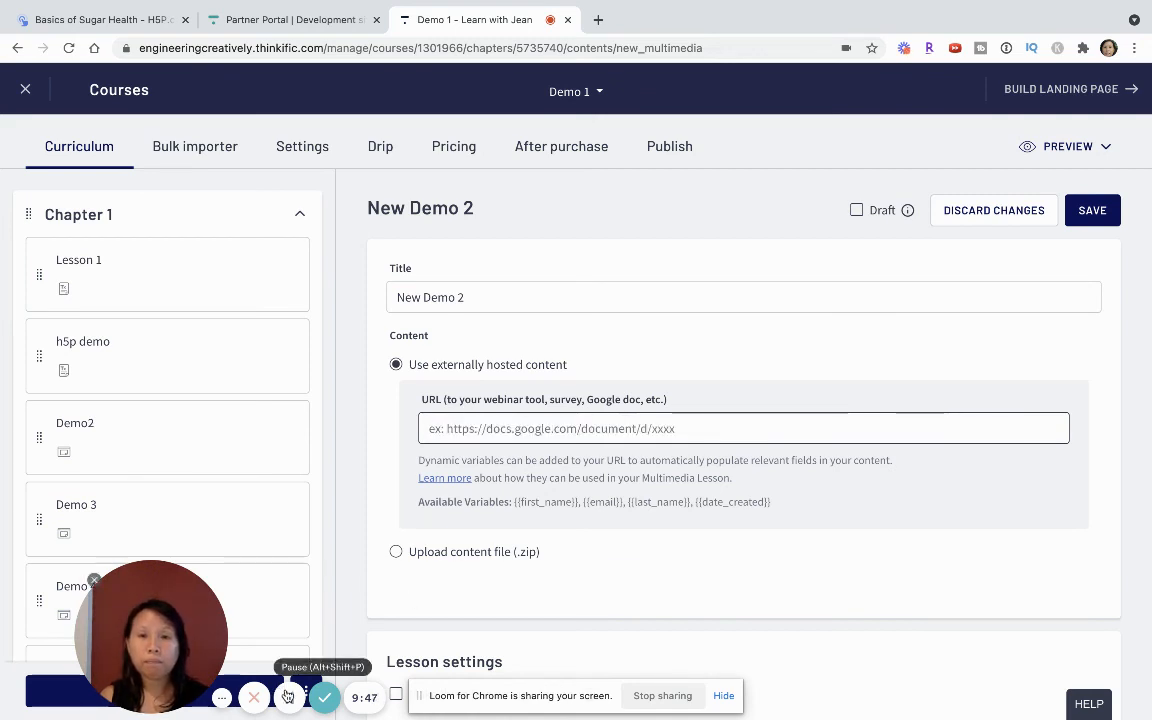
click(497, 432)
key(ctrl+v)
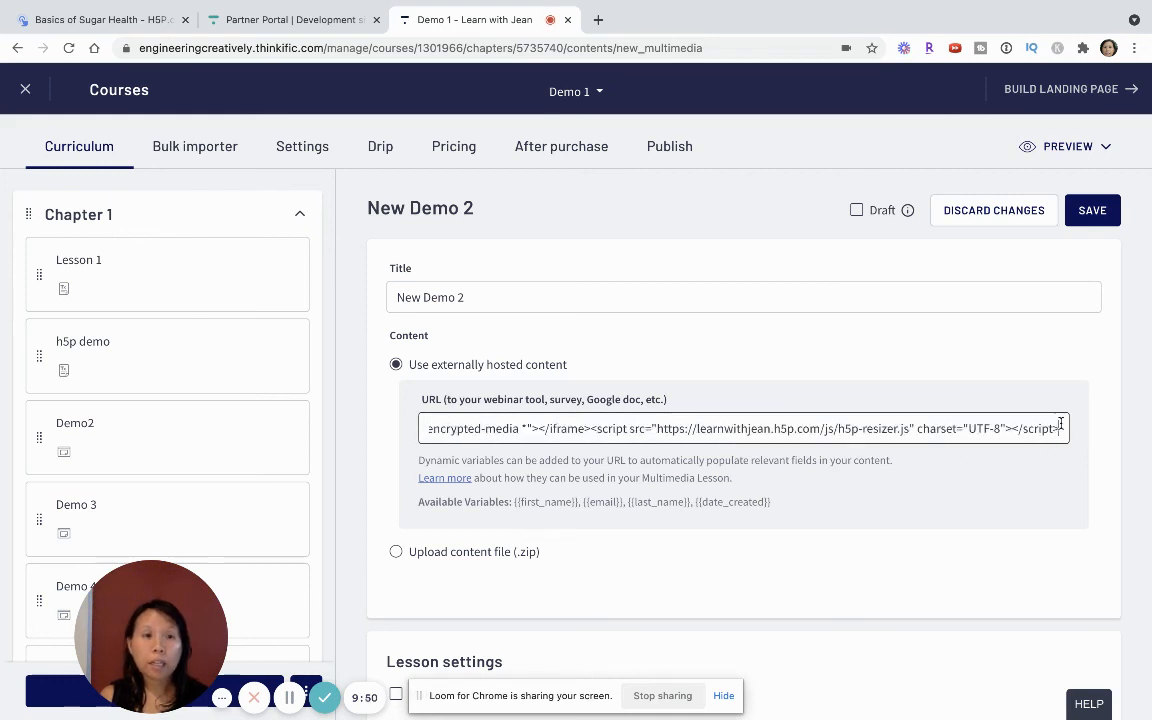
drag(1060, 428, 794, 432)
key(BackSpace)
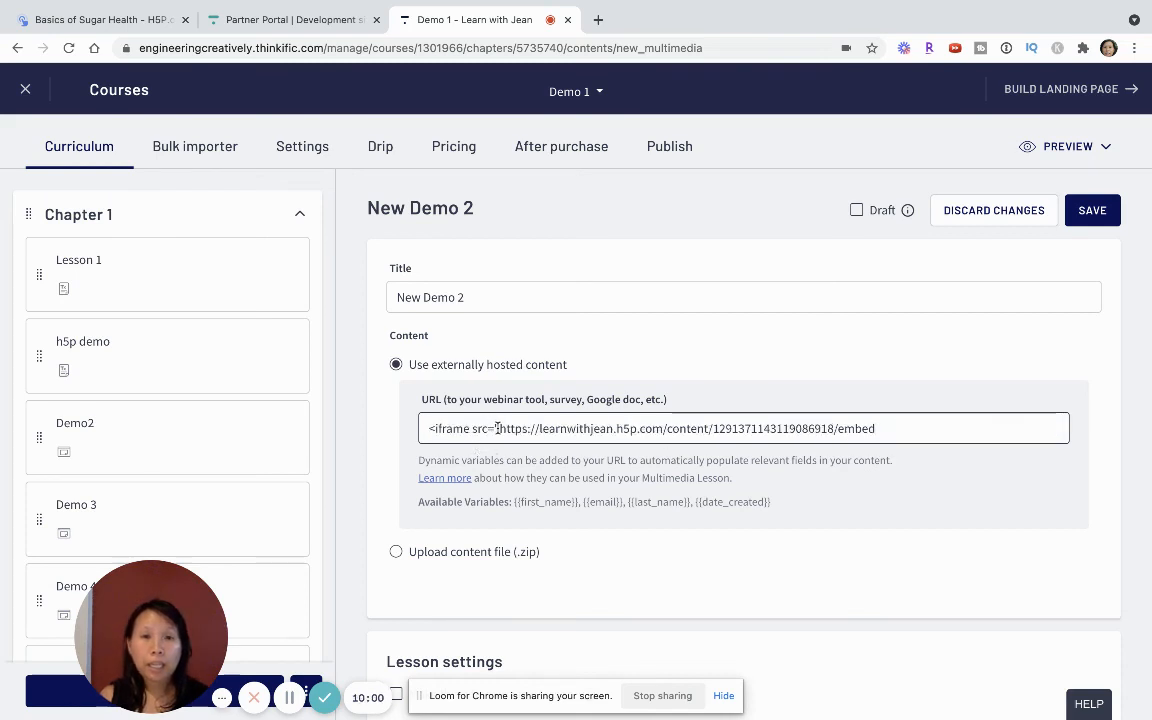
drag(497, 428, 406, 432)
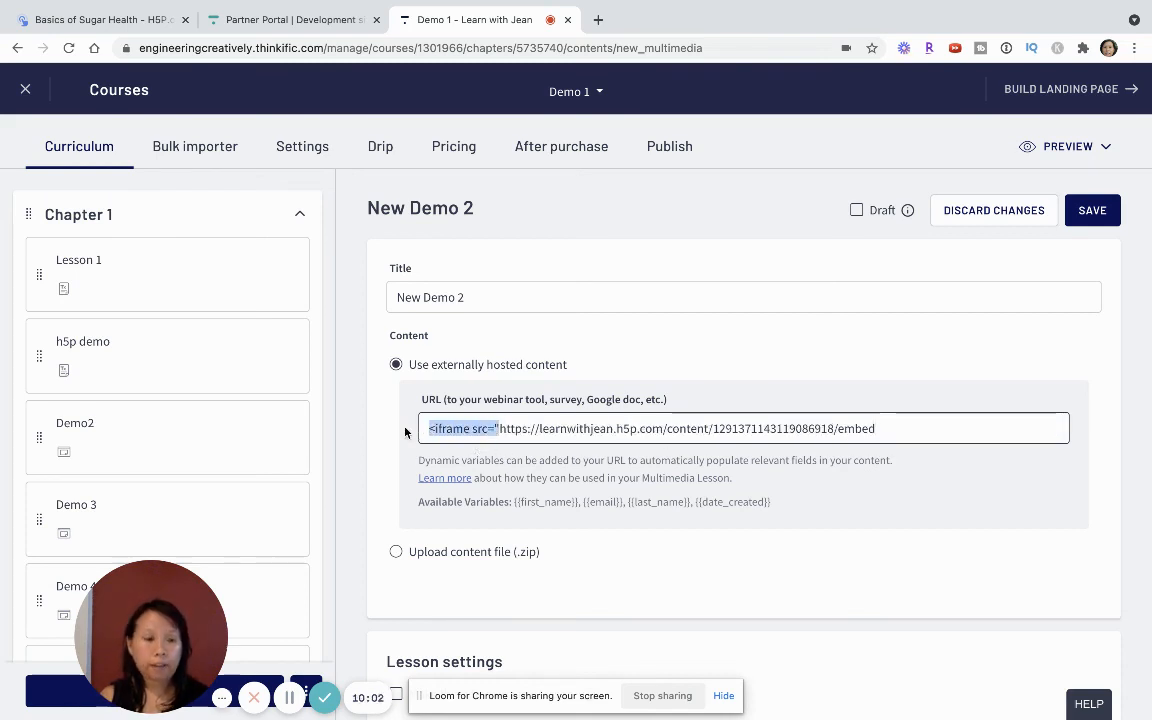
key(BackSpace)
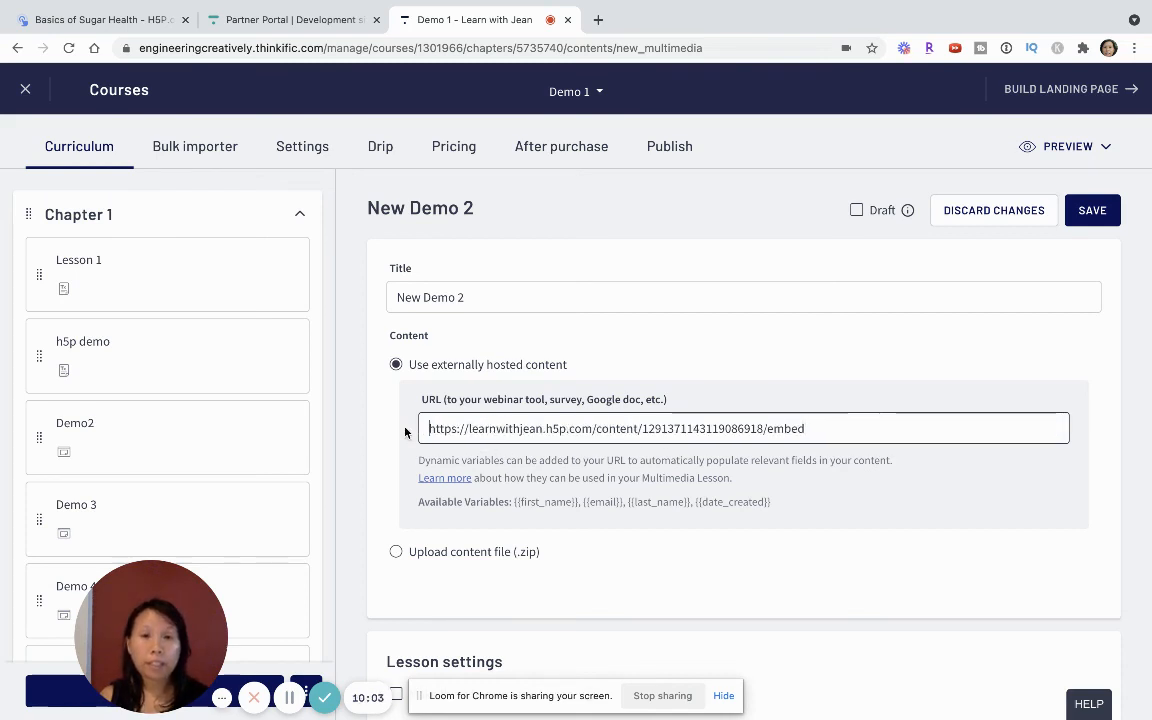
click(1102, 214)
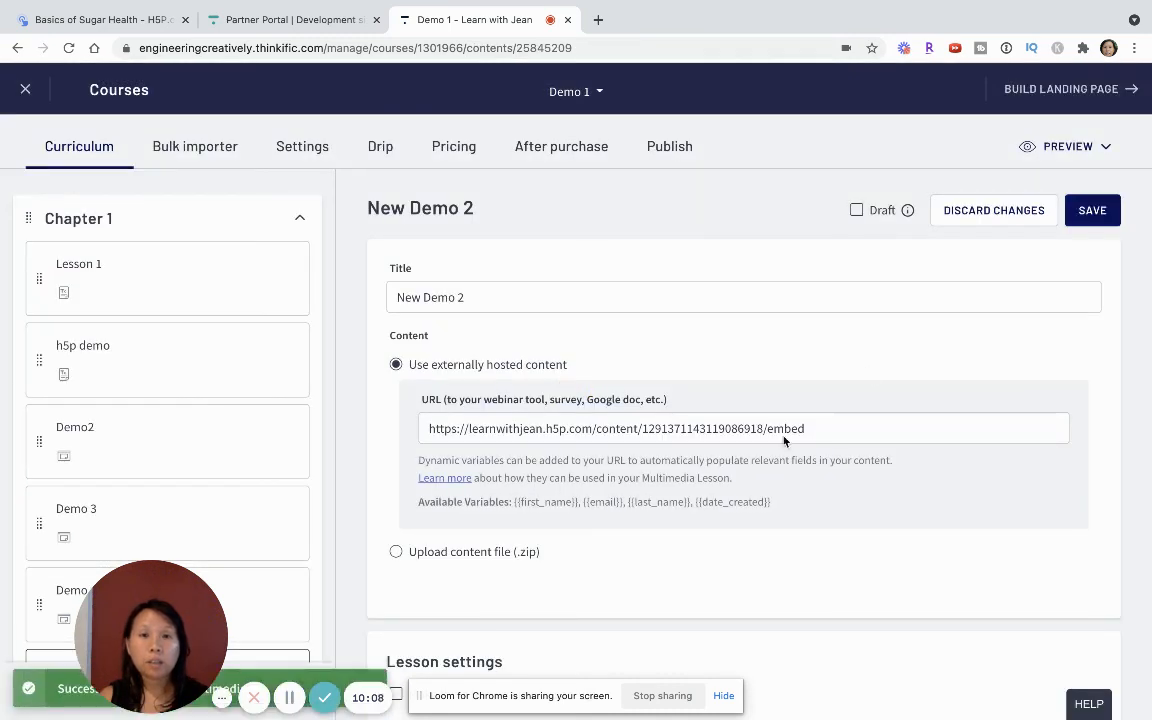
Preview the course as an enrolled student and check the "New Demo 2" lesson.
click(1100, 148)
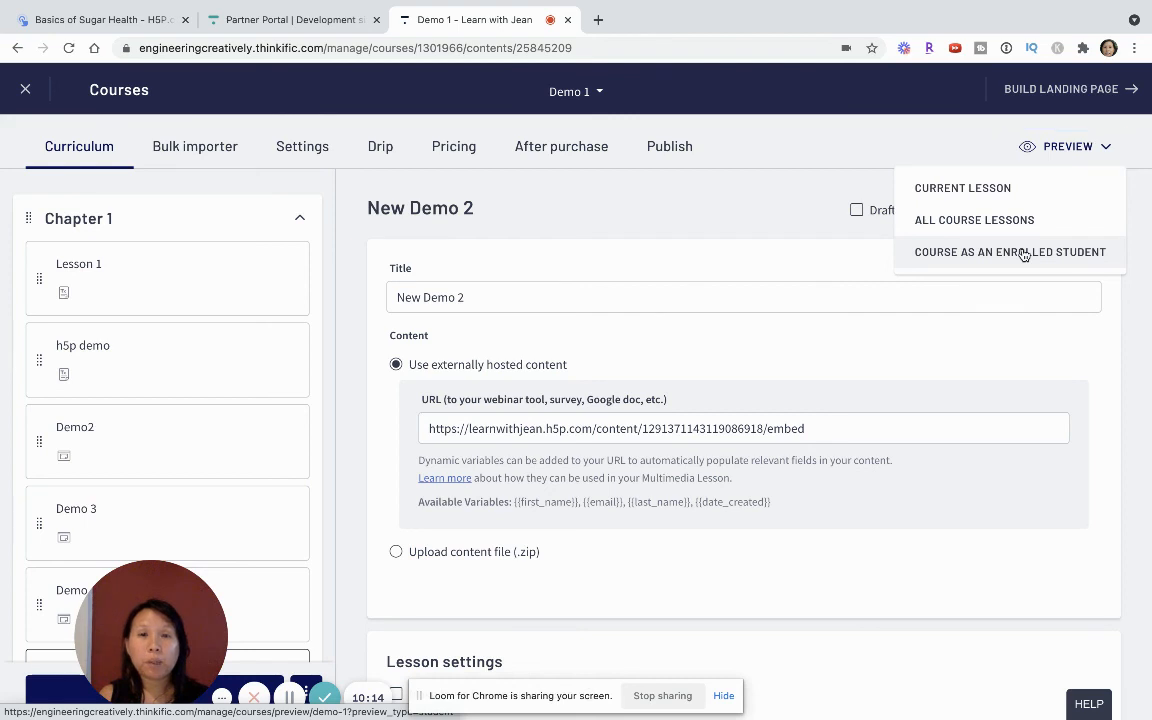
click(1023, 253)
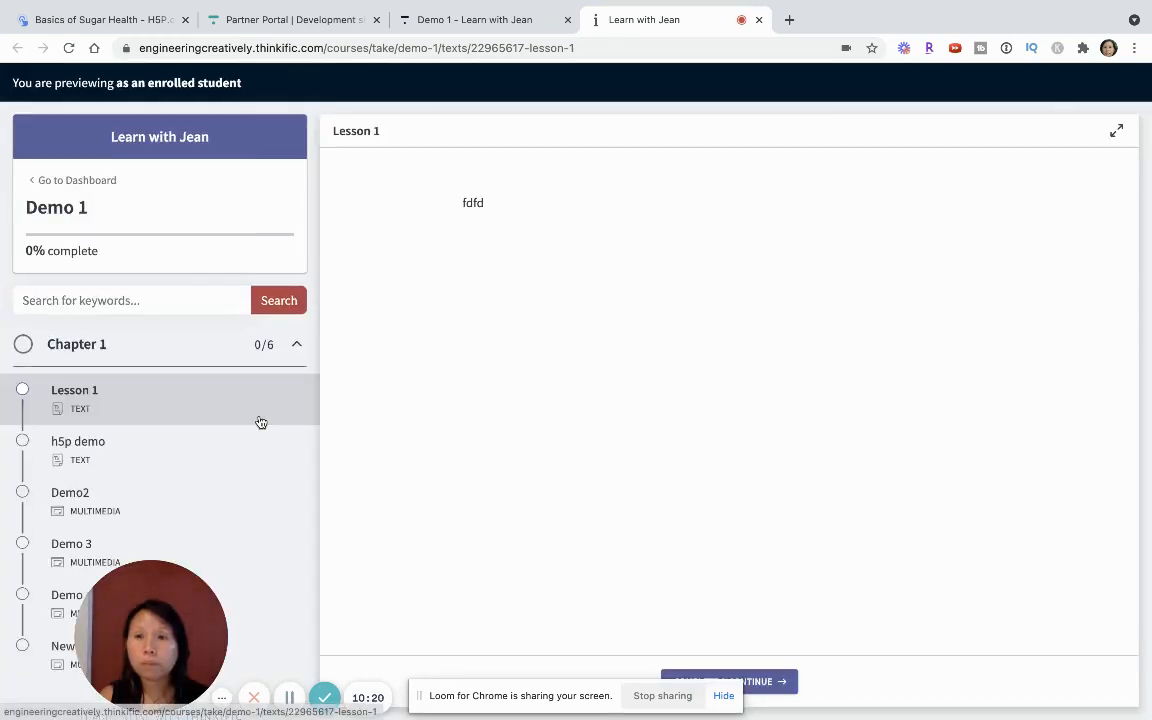
drag(140, 588, 579, 560)
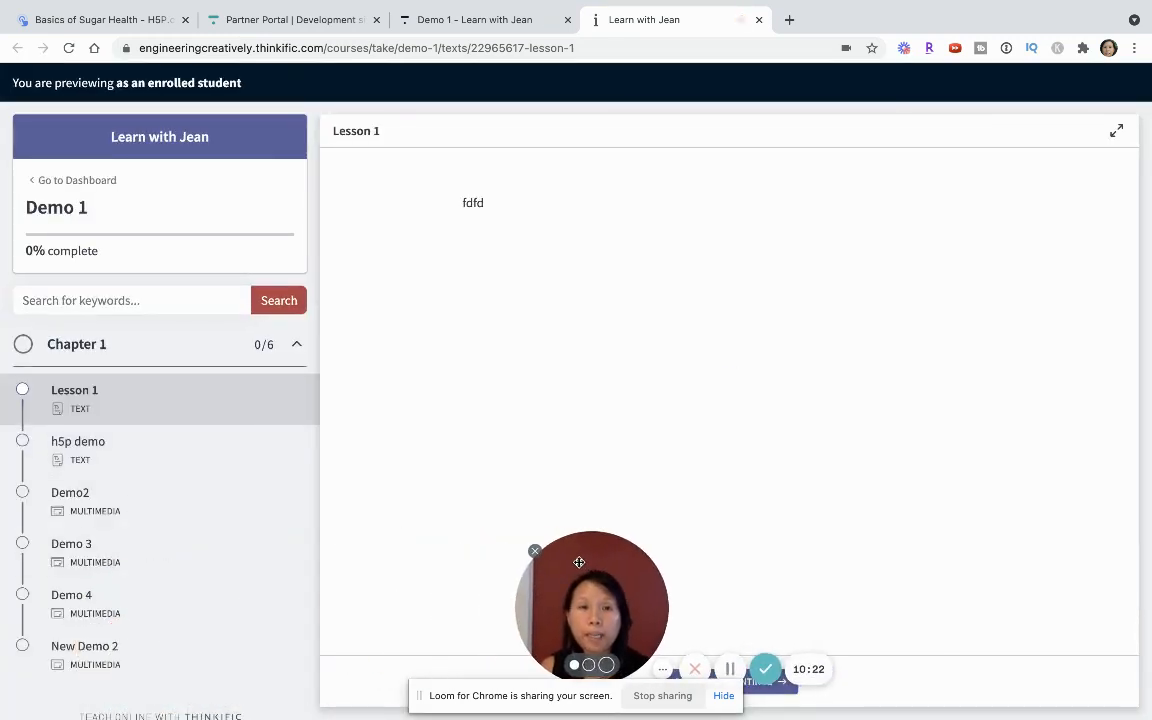
click(95, 662)
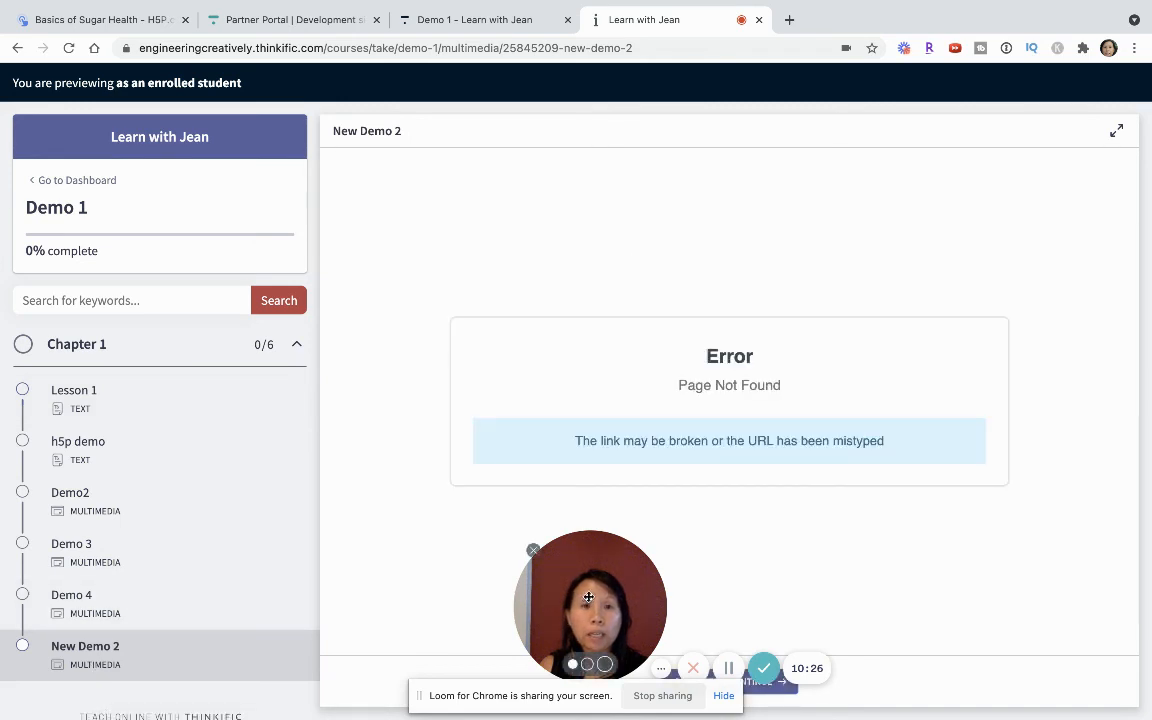
click(728, 669)
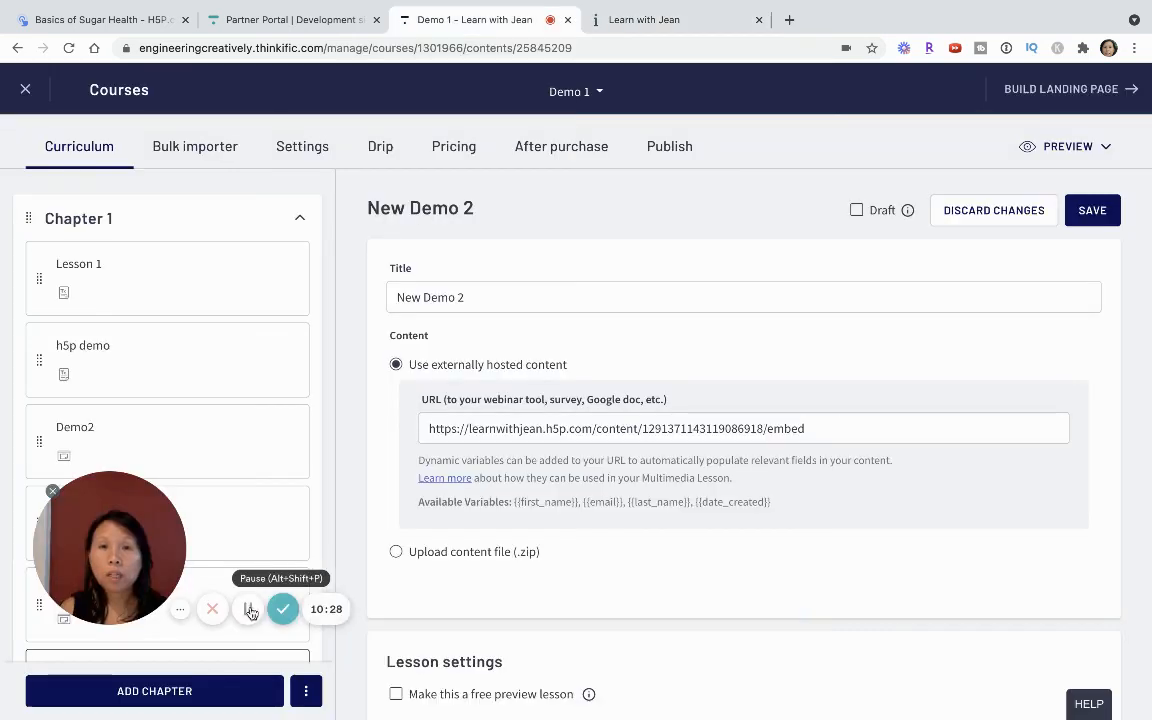
Save the "New Demo 2" lesson again and open it in a course preview as an enrolled student.
click(490, 428)
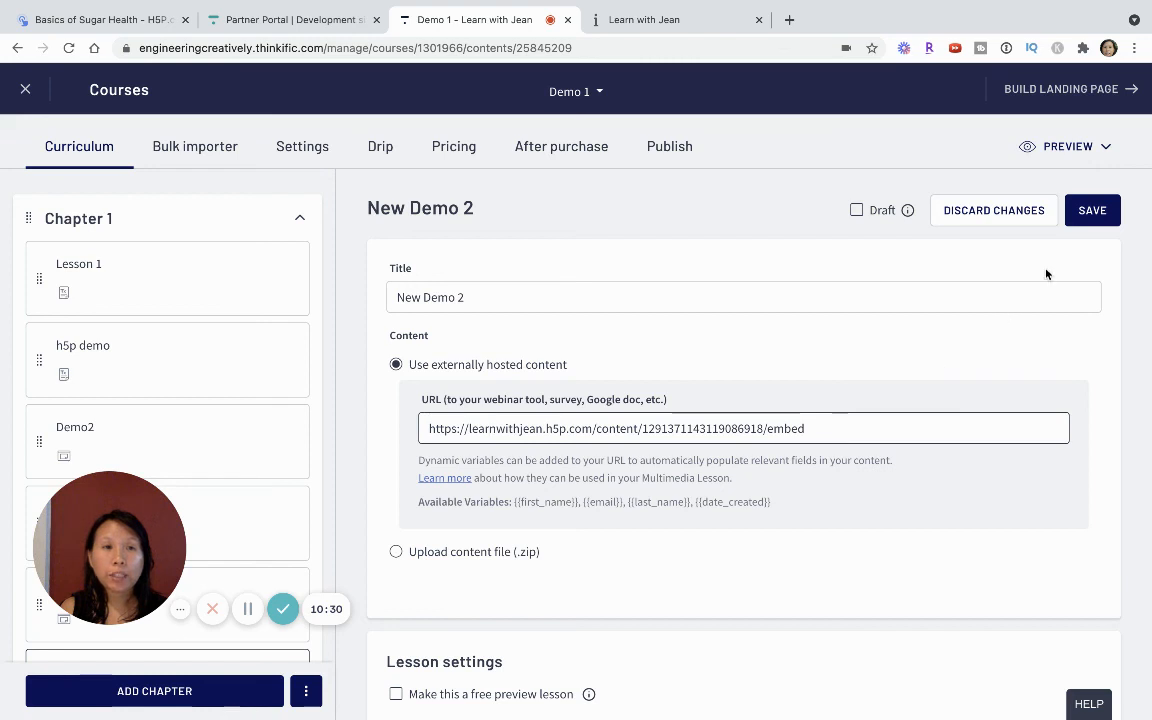
click(1100, 212)
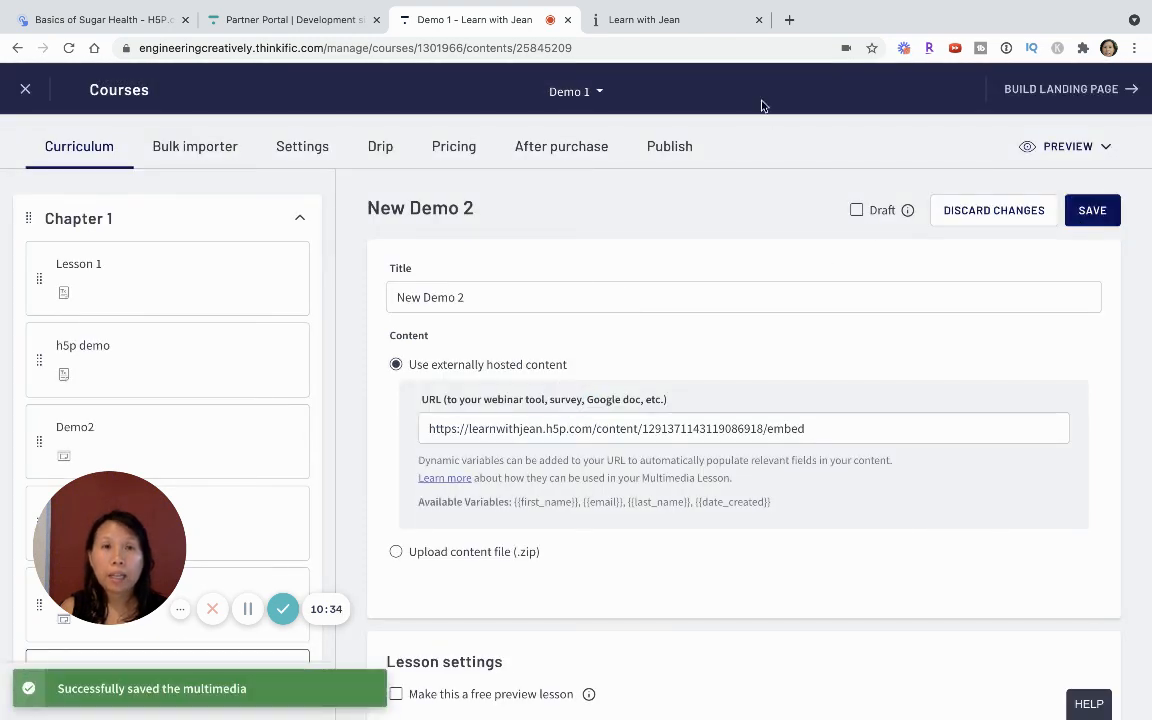
click(1068, 150)
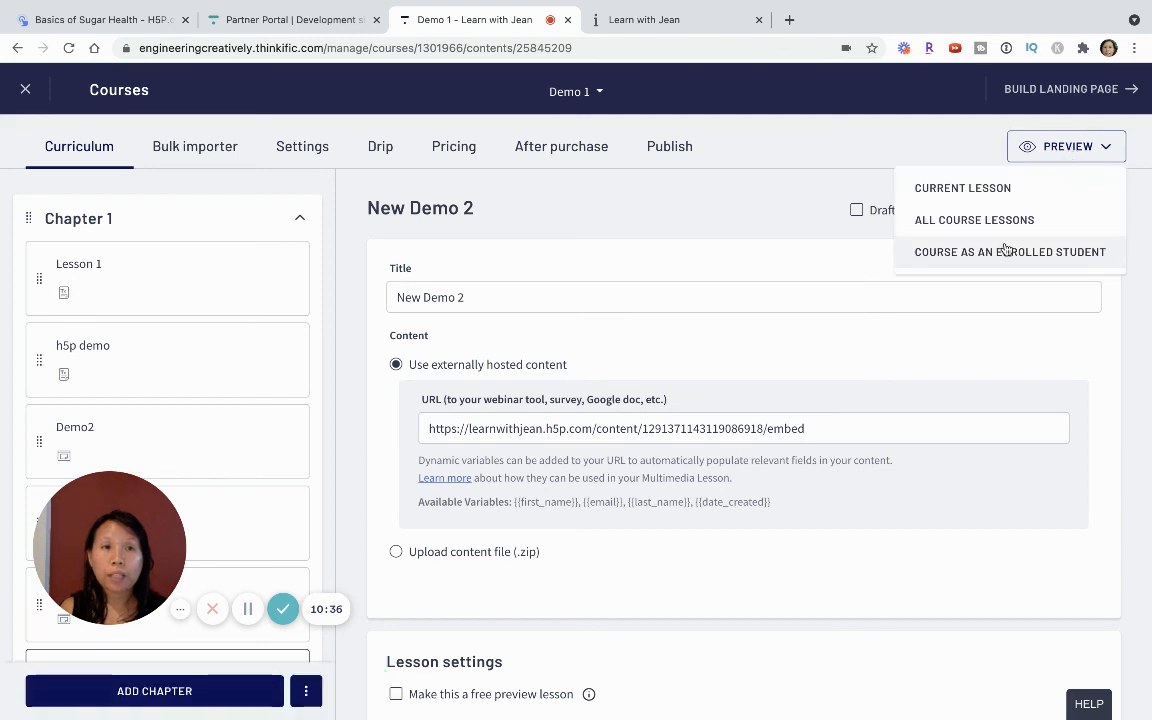
click(1003, 251)
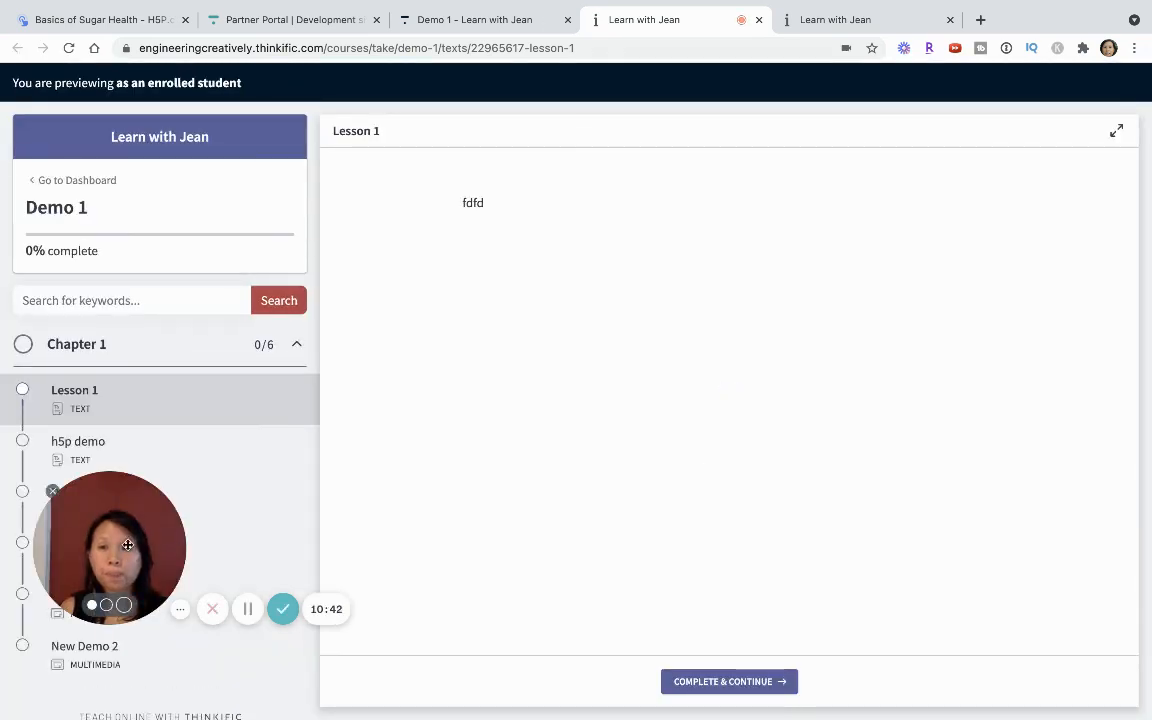
drag(145, 545, 100, 504)
click(85, 648)
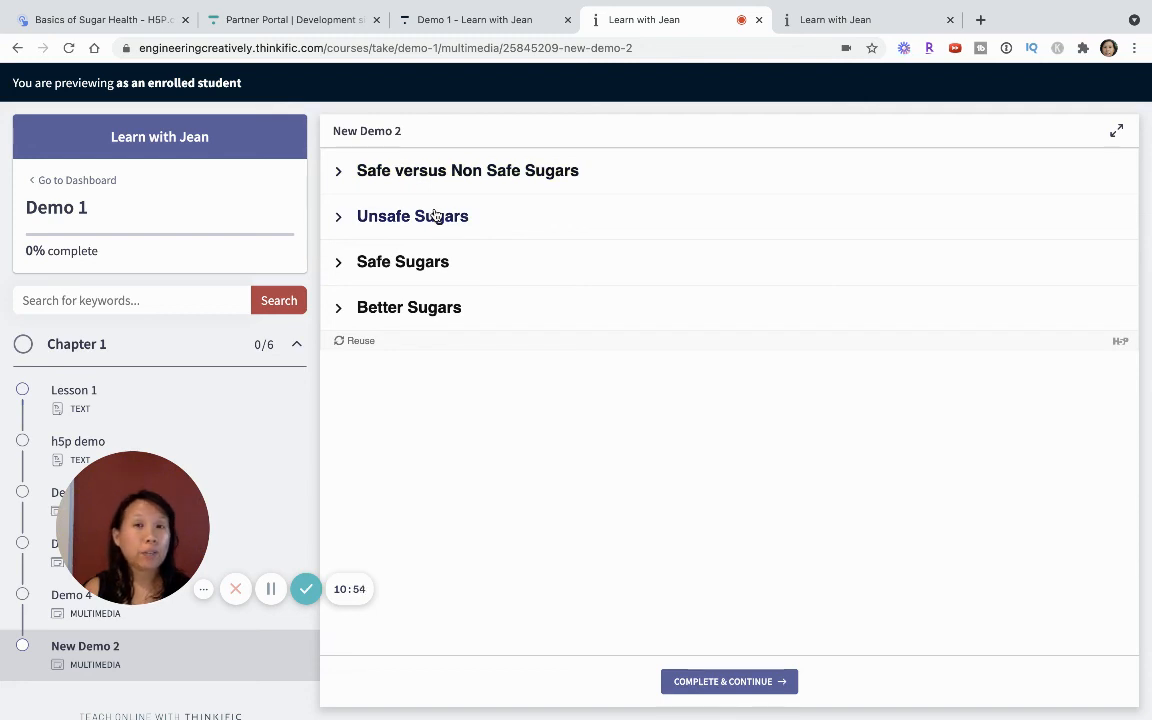
Expand the Safe versus Non Safe Sugars, Unsafe Sugars, Safe Sugars and Better Sugars sections in turn, and mark the lesson as complete.
click(430, 178)
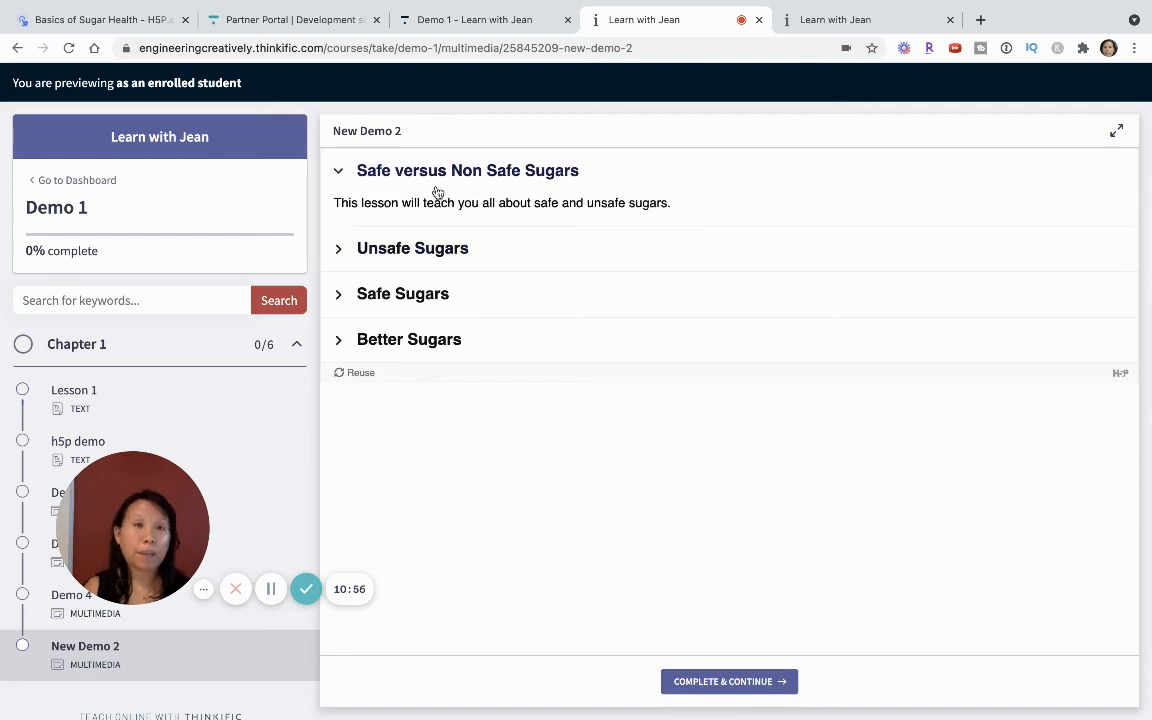
click(424, 247)
click(414, 293)
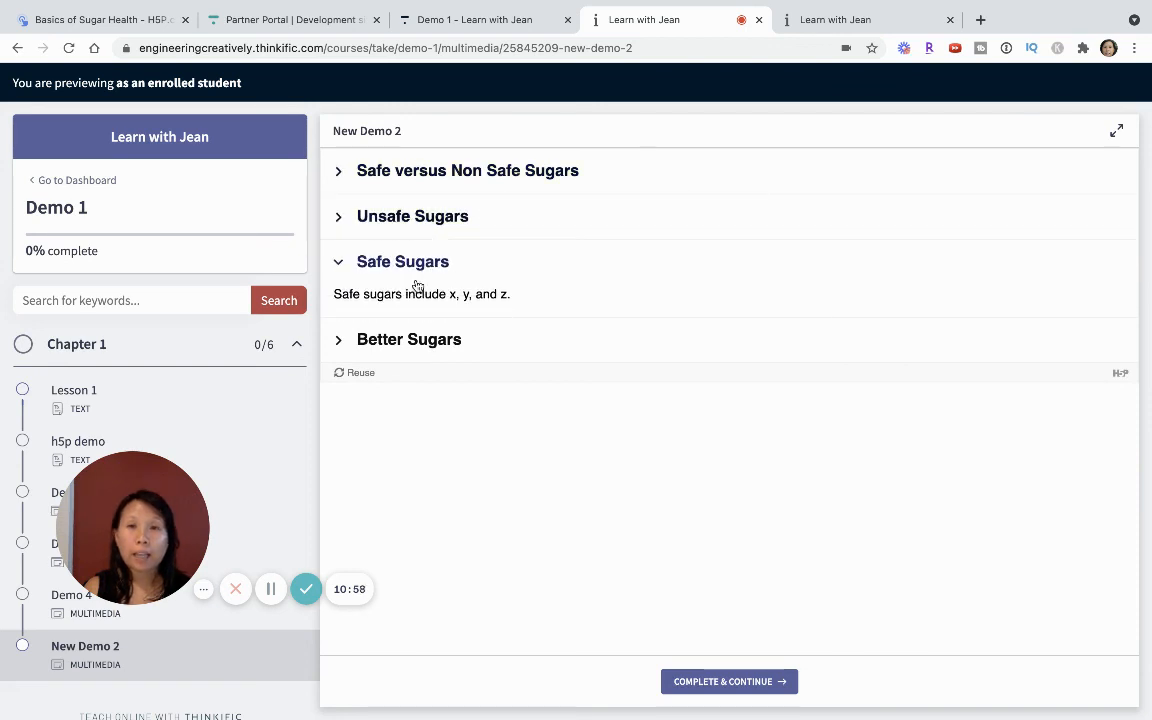
click(424, 341)
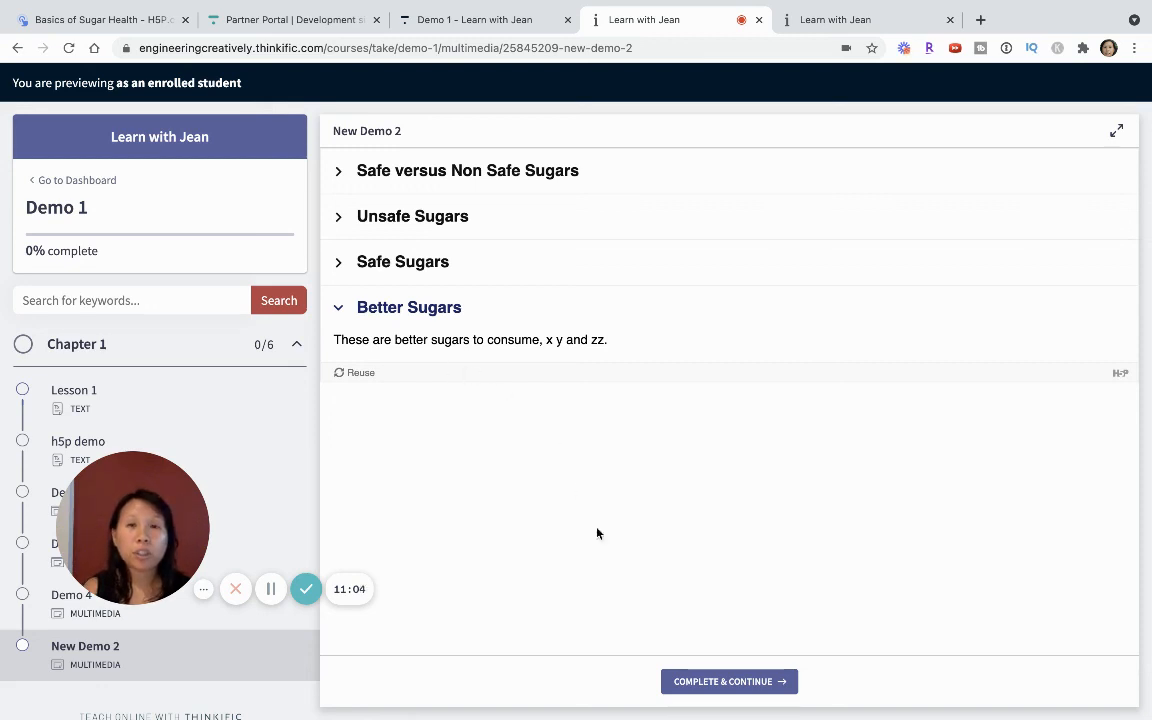
click(690, 682)
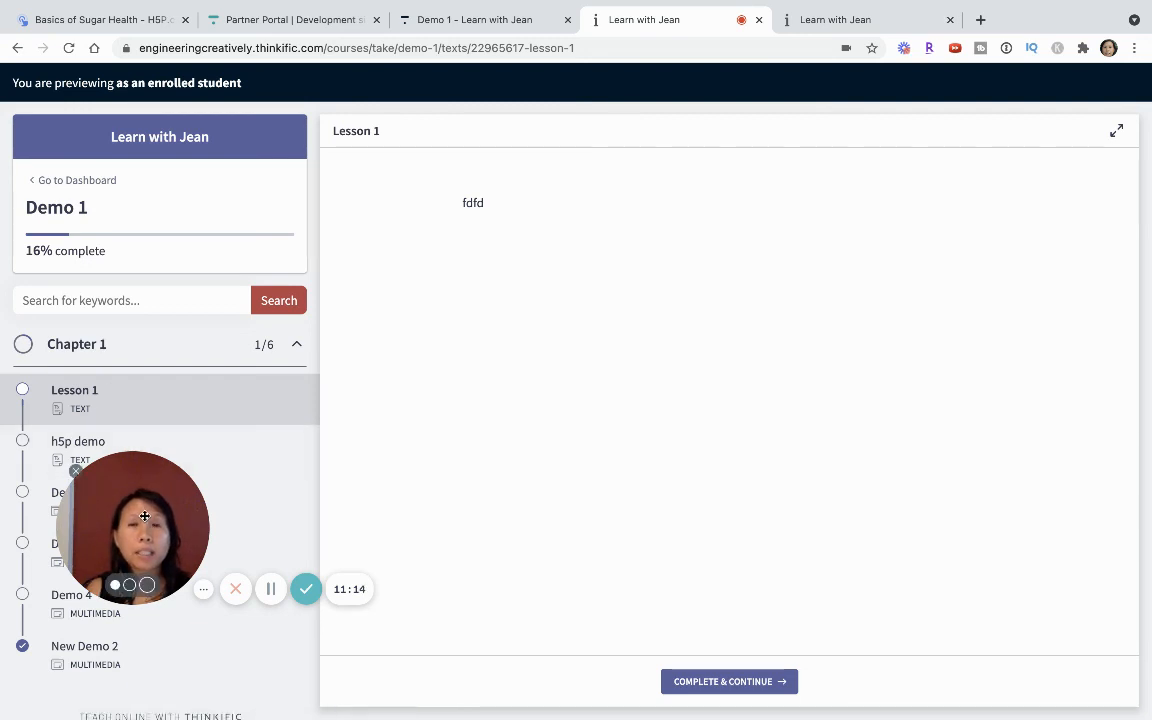
drag(157, 518, 141, 565)
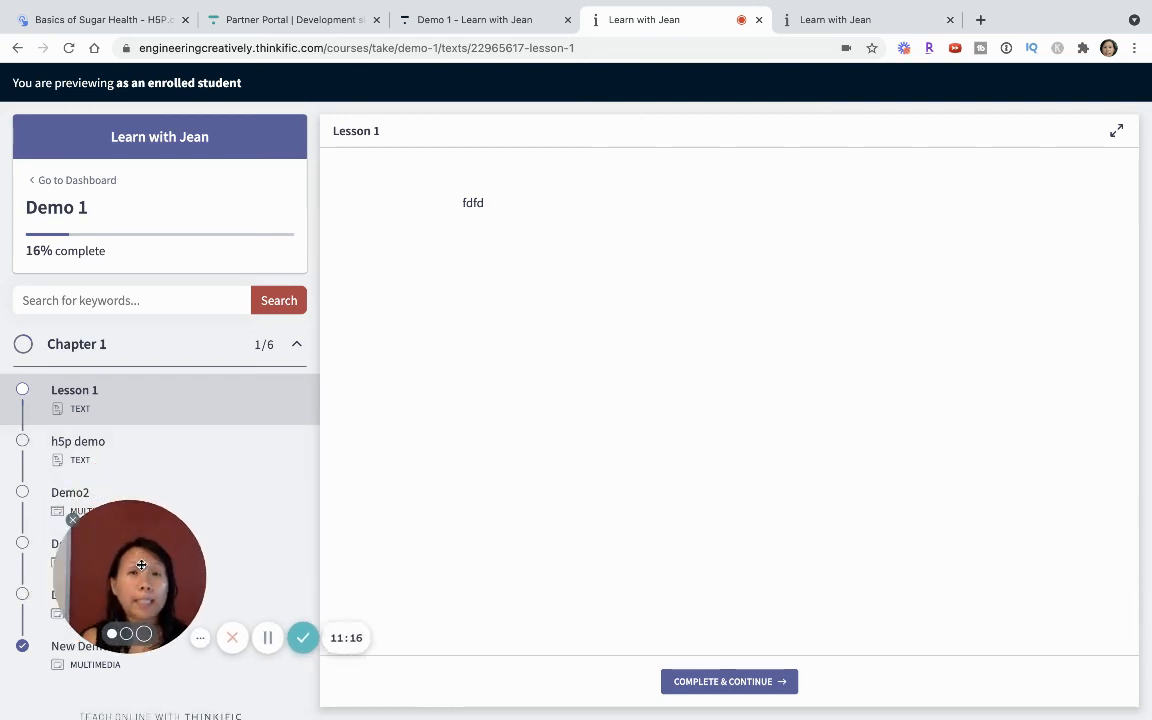